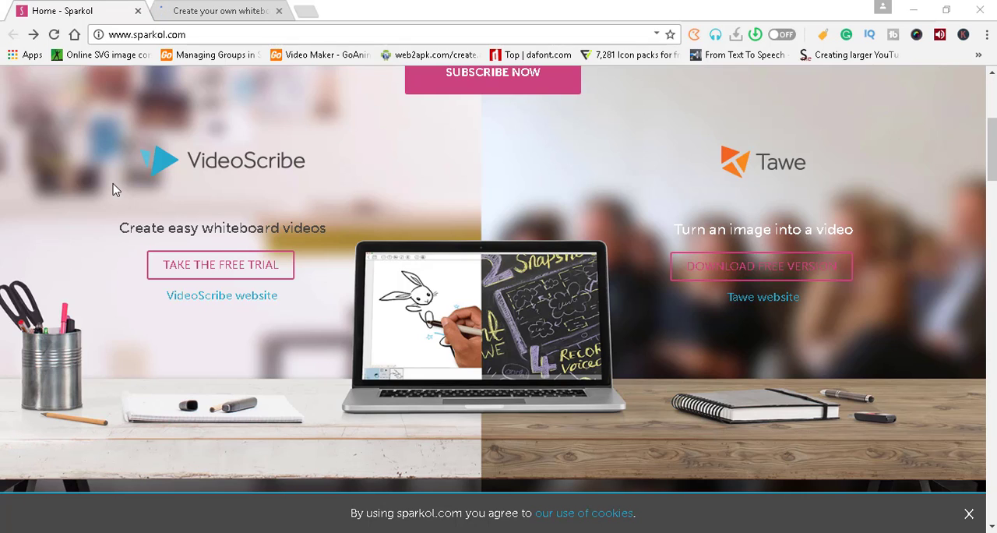
# - Look over the Sparkol home page and the VideoScribe website in their two open browser tabs
pyautogui.click(186, 11)
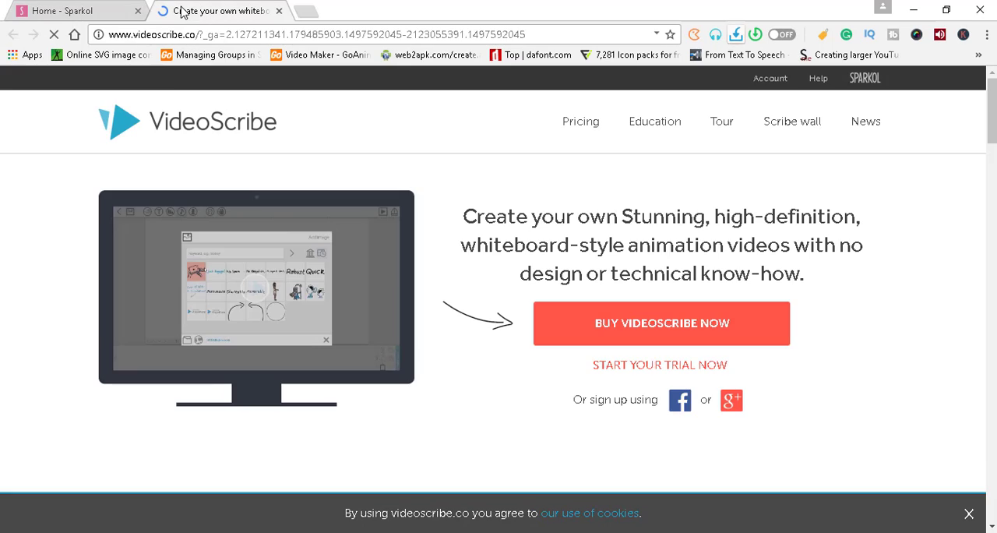
pyautogui.click(75, 10)
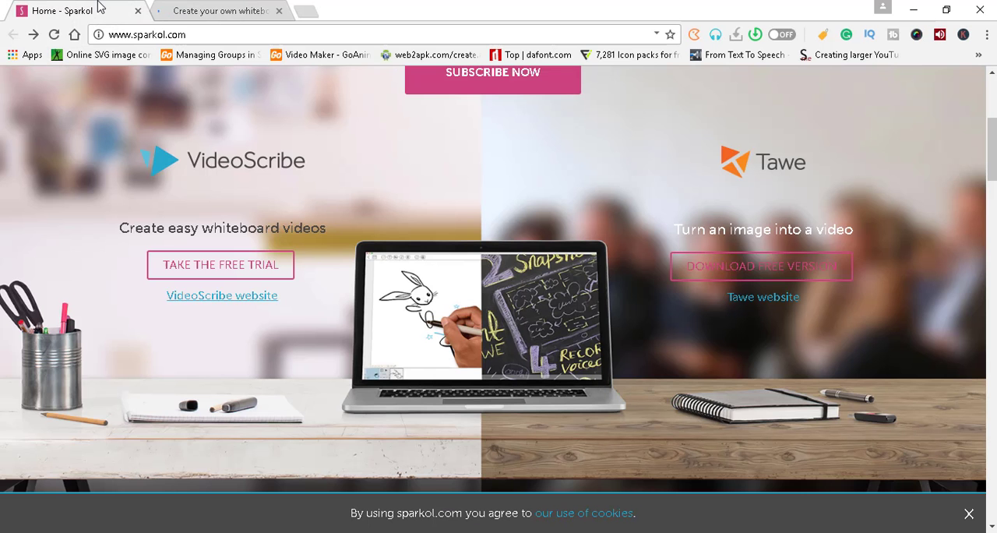
pyautogui.click(186, 19)
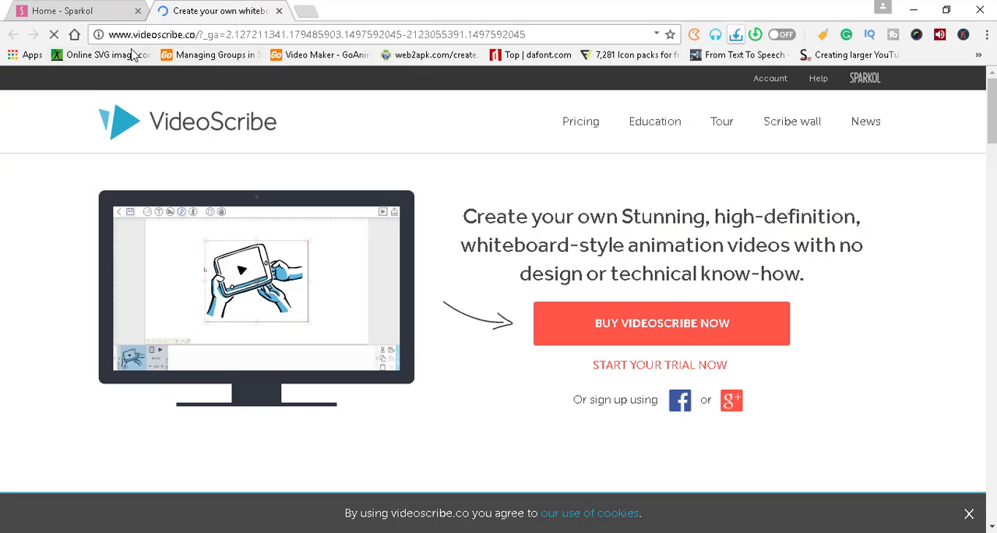
pyautogui.click(67, 12)
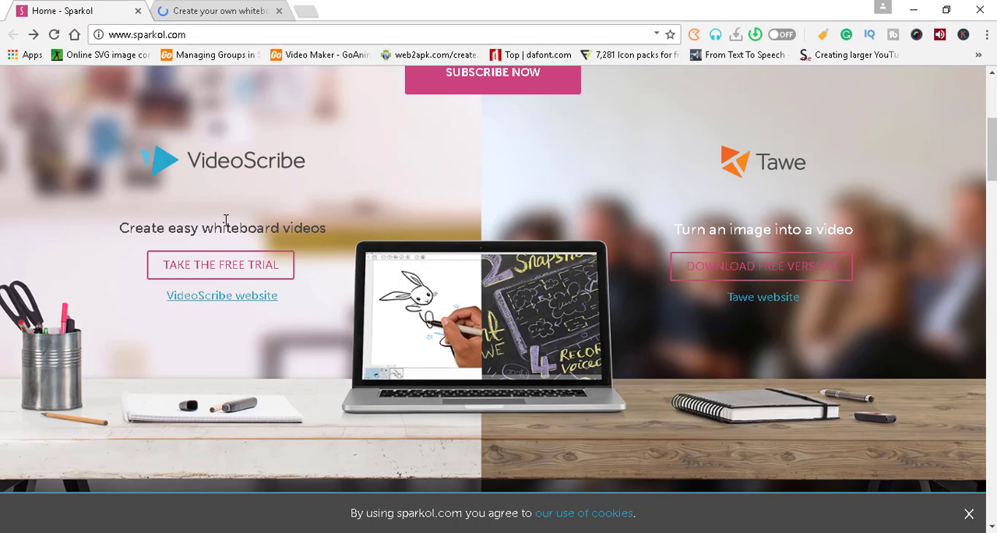
pyautogui.click(233, 11)
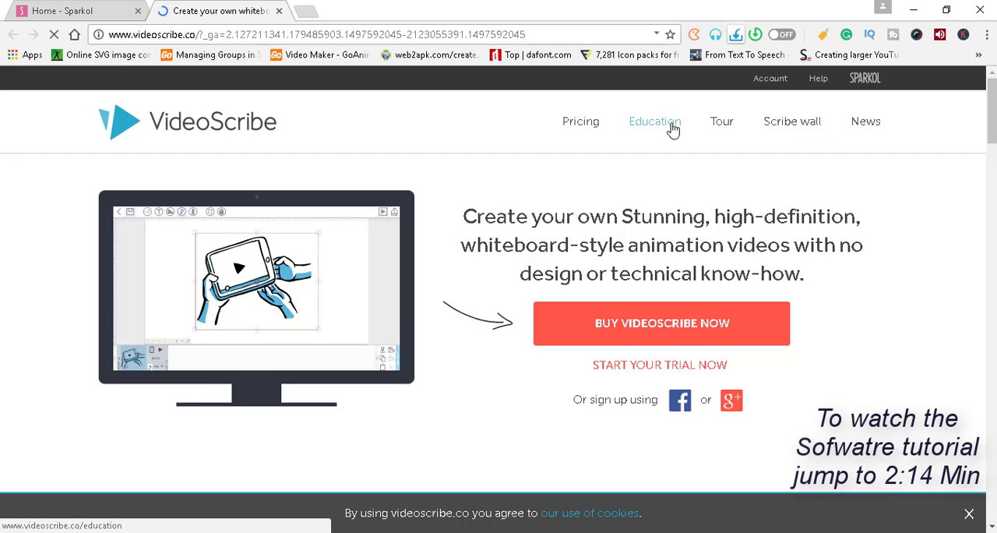
# - Open VideoScribe's Pricing page in a separate browser tab and return to the VideoScribe home page
pyautogui.rightClick(589, 130)
pyautogui.click(619, 134)
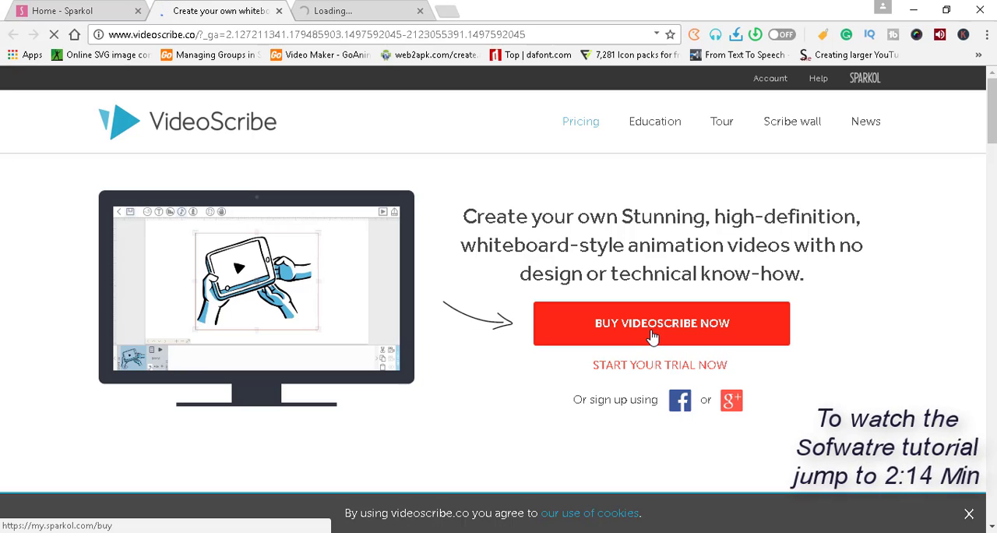
pyautogui.click(374, 10)
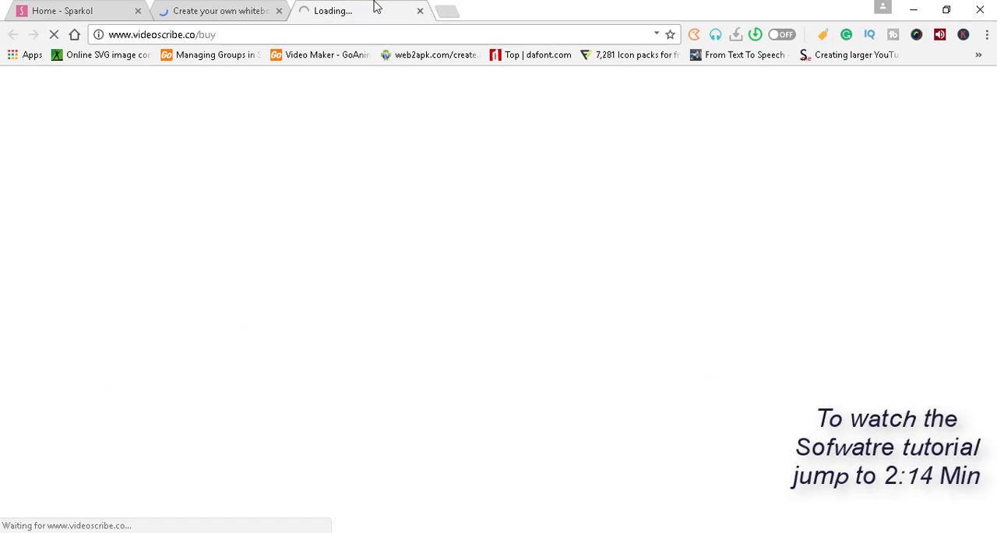
pyautogui.click(212, 9)
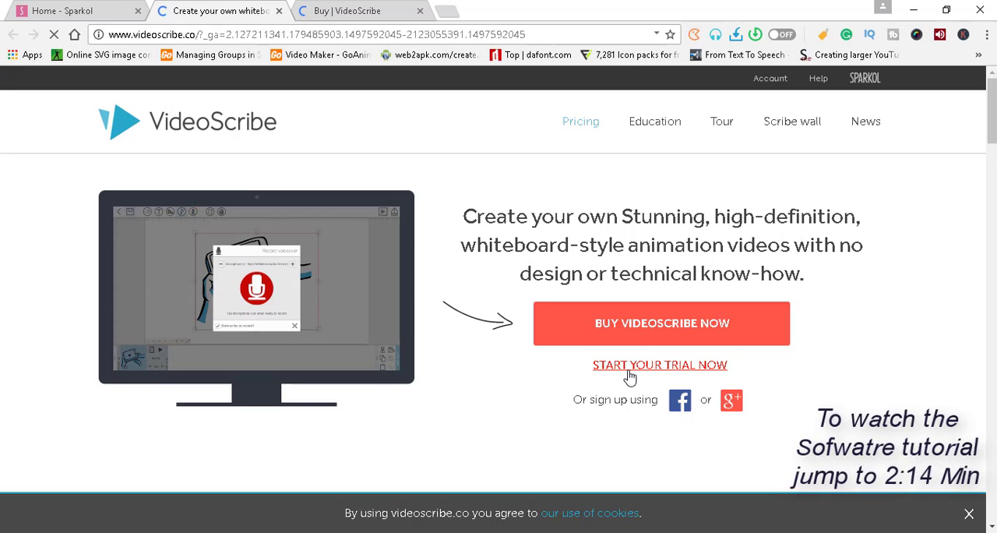
# - Open the VideoScribe free trial sign-up page, examine its form fields and sign-up options, and return to the home page
pyautogui.rightClick(629, 374)
pyautogui.press('Escape')
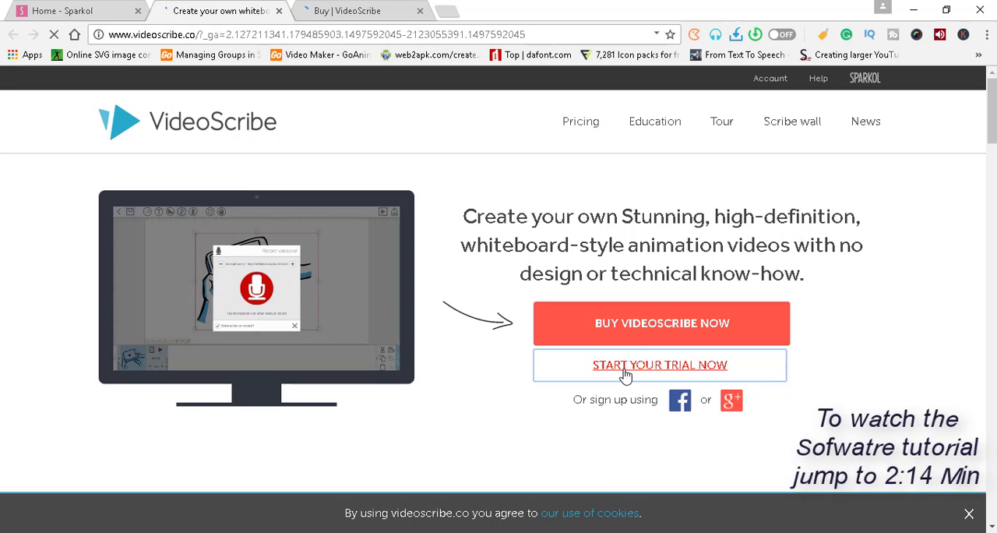
pyautogui.click(623, 374)
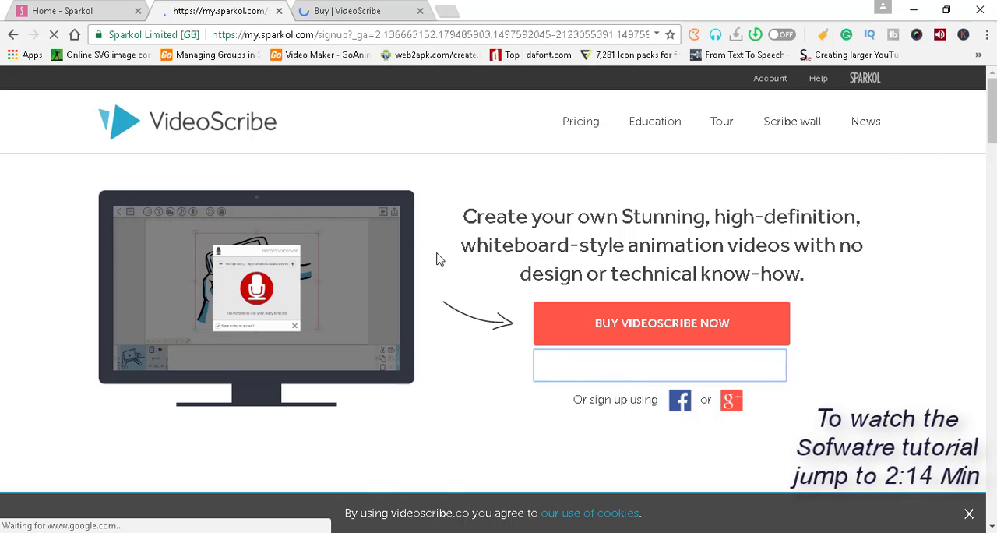
pyautogui.scroll(-6, 440, 262)
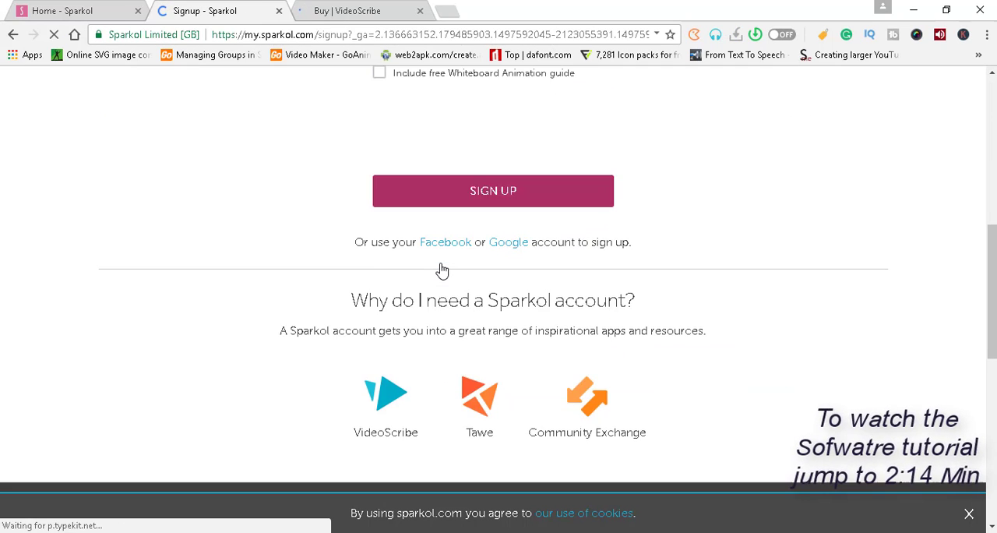
pyautogui.scroll(3, 440, 264)
pyautogui.scroll(4, 440, 267)
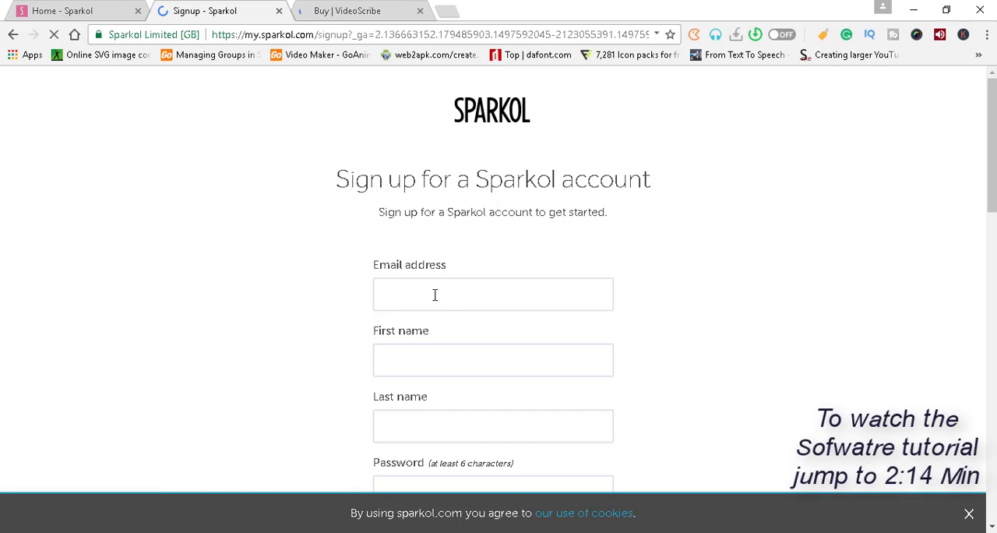
pyautogui.scroll(-1, 425, 315)
pyautogui.scroll(-2, 433, 352)
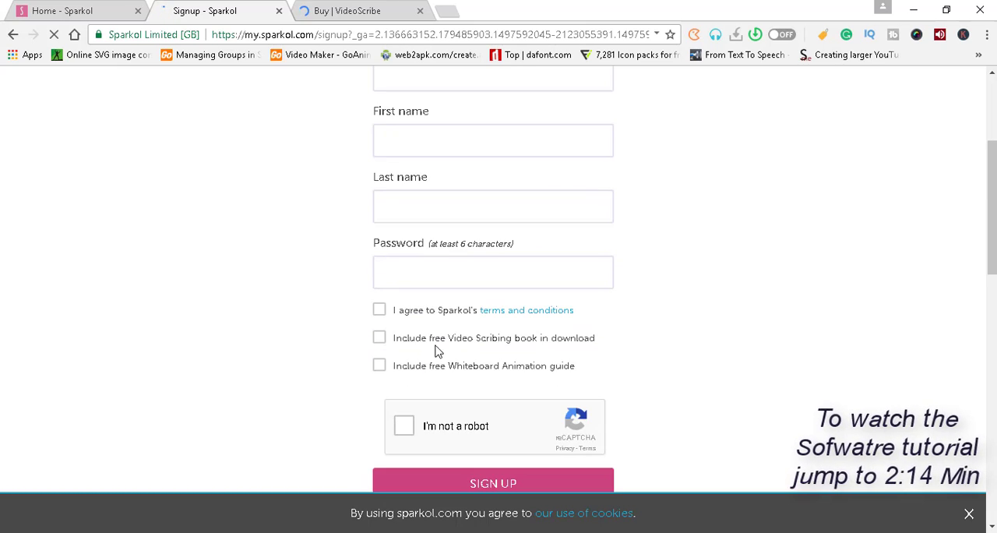
pyautogui.scroll(-2, 429, 347)
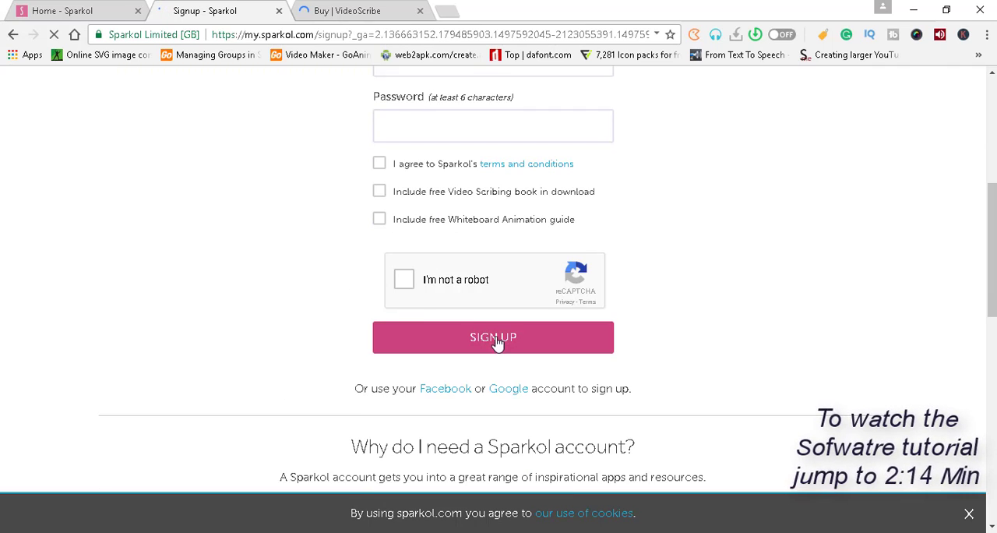
pyautogui.scroll(2, 229, 109)
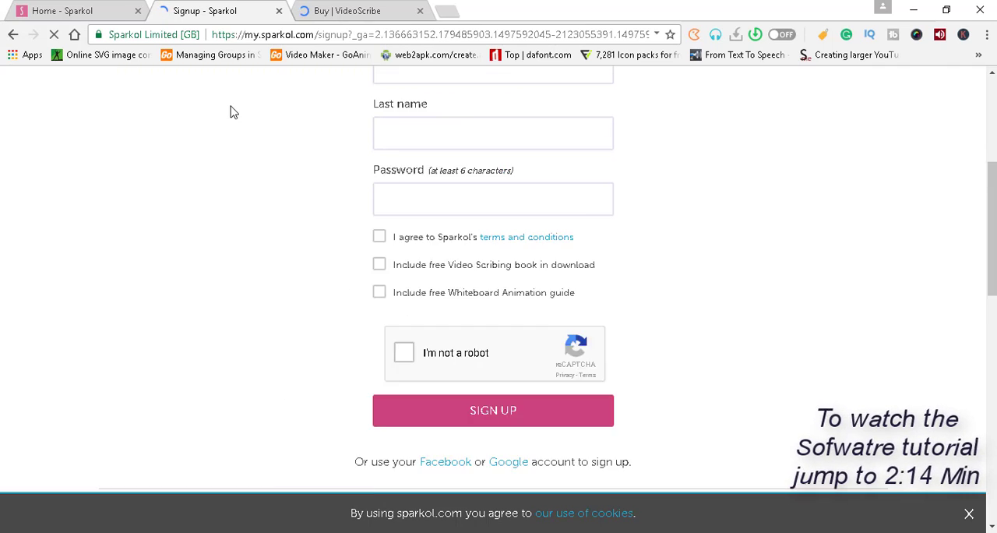
pyautogui.click(13, 35)
# - Review the yearly, monthly and one-off payment plans and the Tawe offer on the VideoScribe Buy page
pyautogui.click(323, 13)
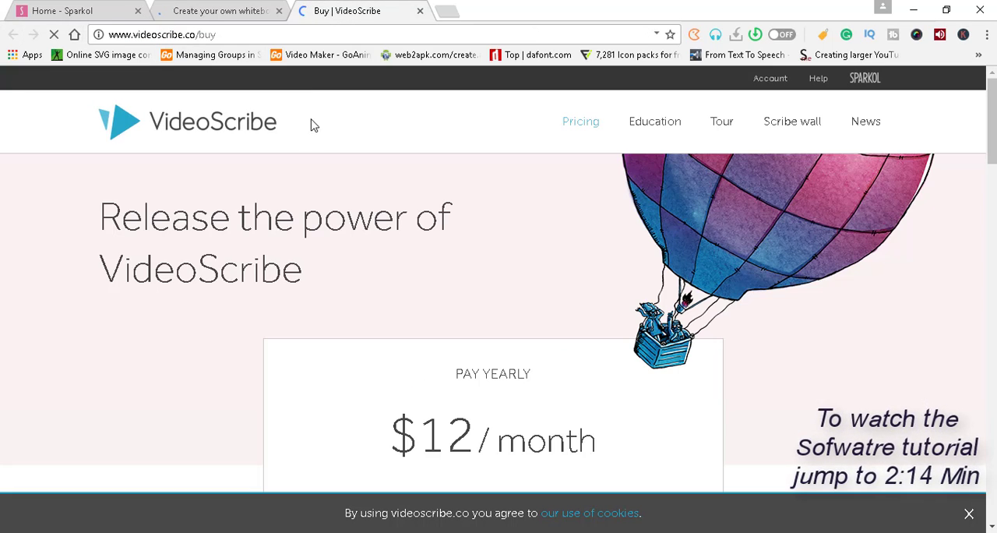
pyautogui.scroll(-2, 340, 214)
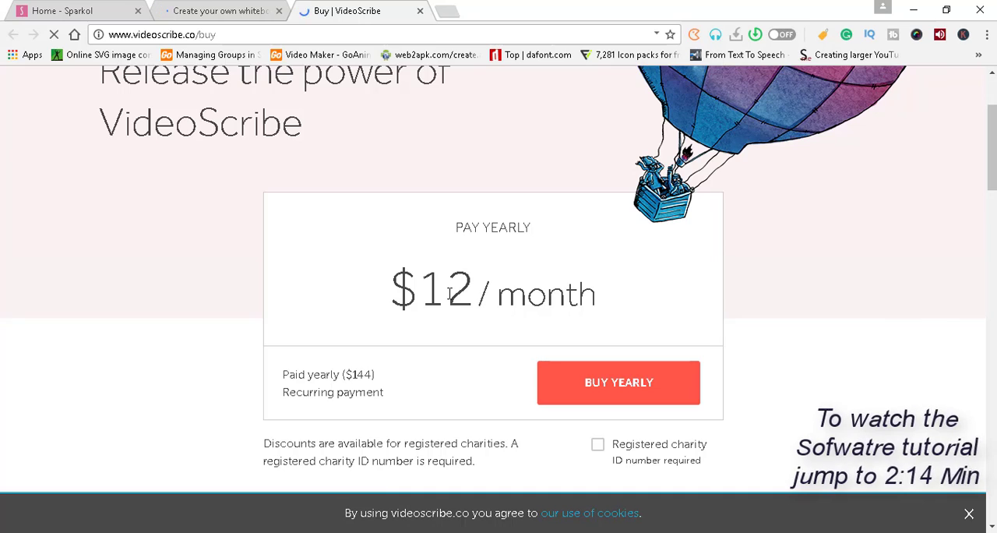
pyautogui.scroll(-3, 444, 314)
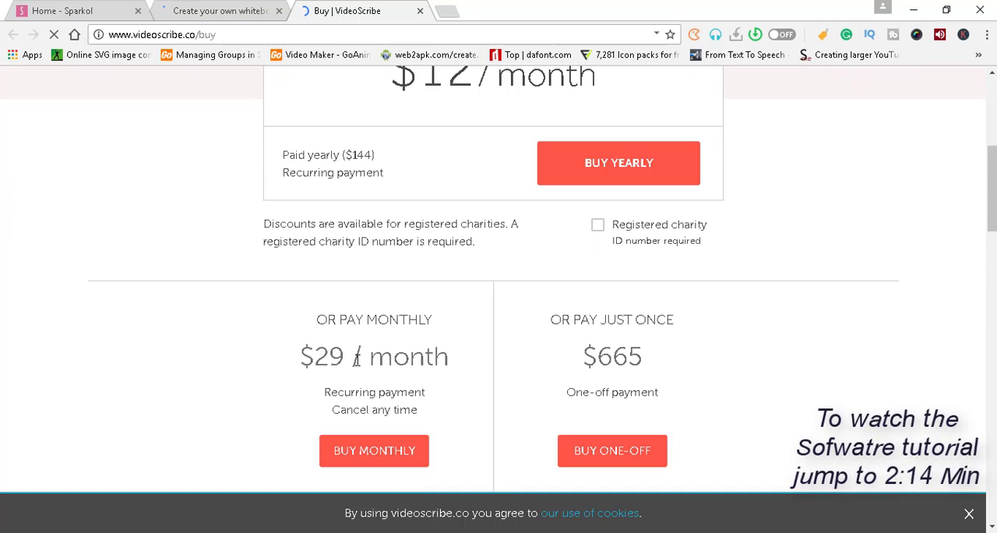
pyautogui.scroll(-1, 633, 327)
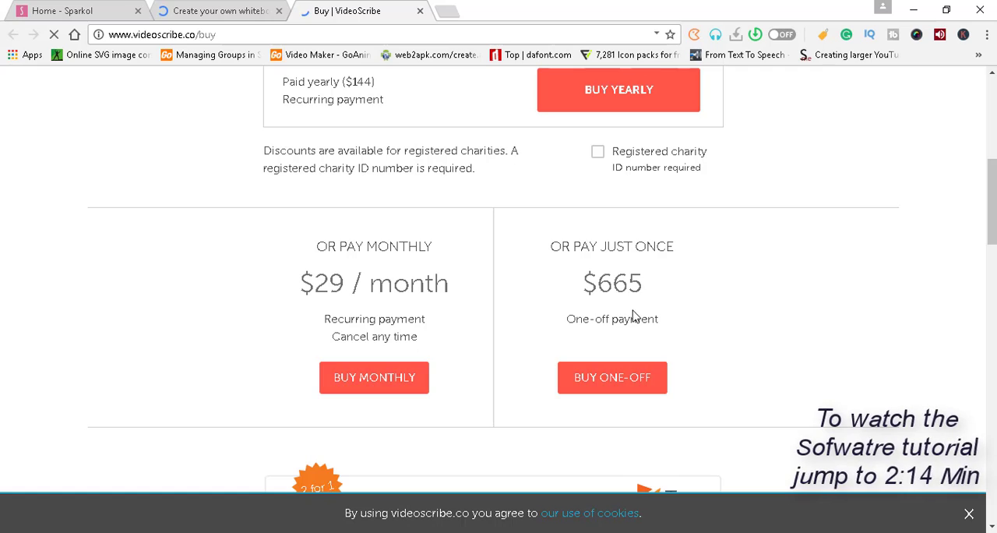
pyautogui.scroll(-3, 632, 313)
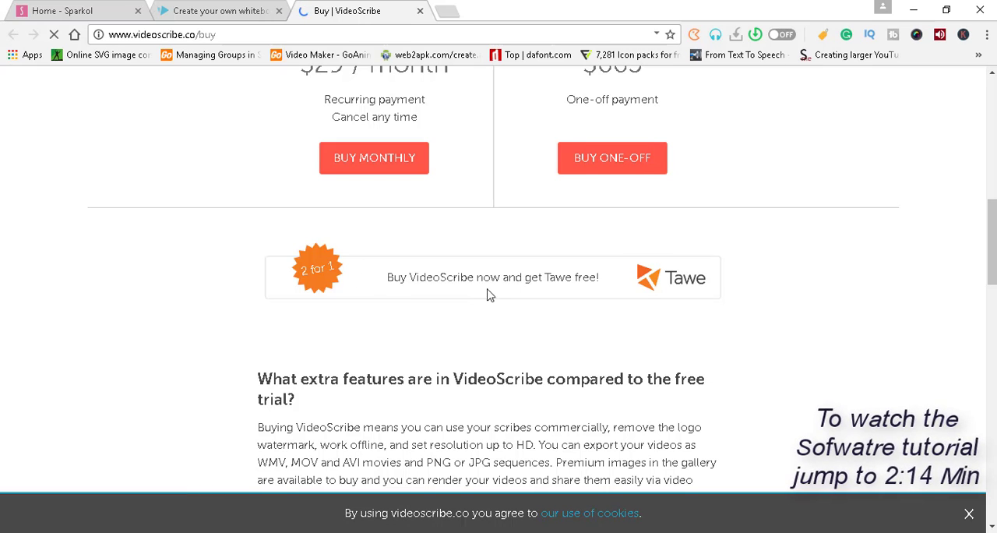
pyautogui.scroll(5, 604, 293)
pyautogui.scroll(2, 604, 293)
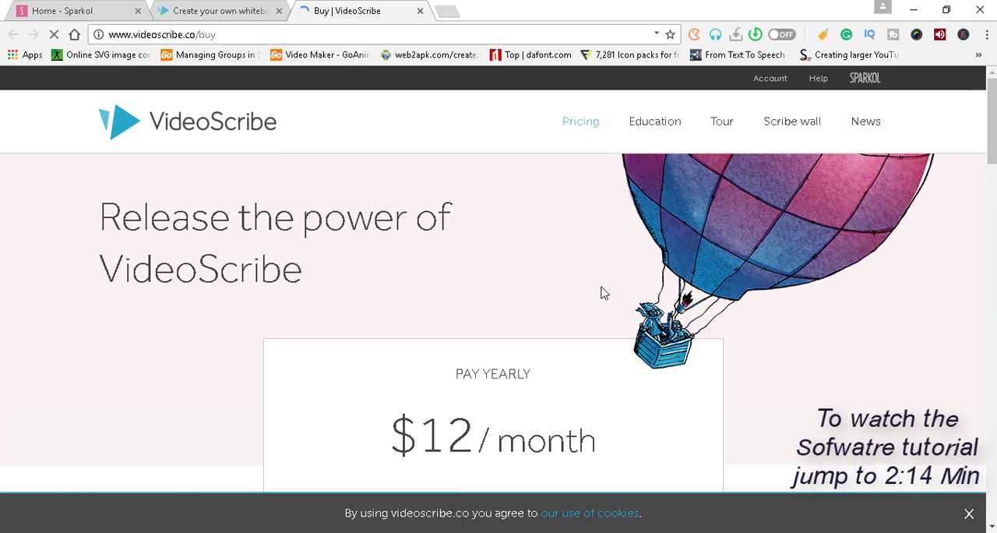
# - Switch to the VideoScribe desktop application, dismiss the Defaults settings and create a new blank scribe
pyautogui.click(210, 16)
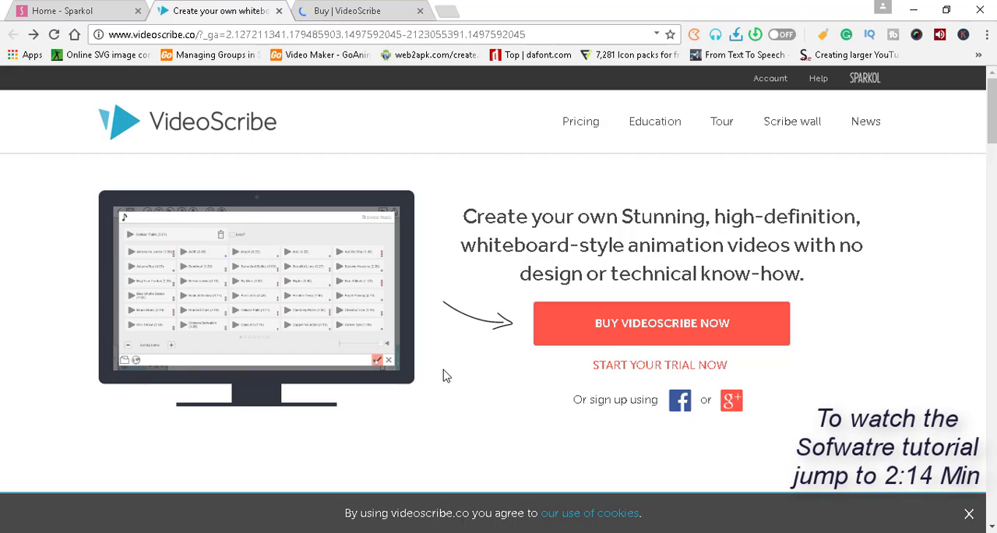
pyautogui.click(600, 531)
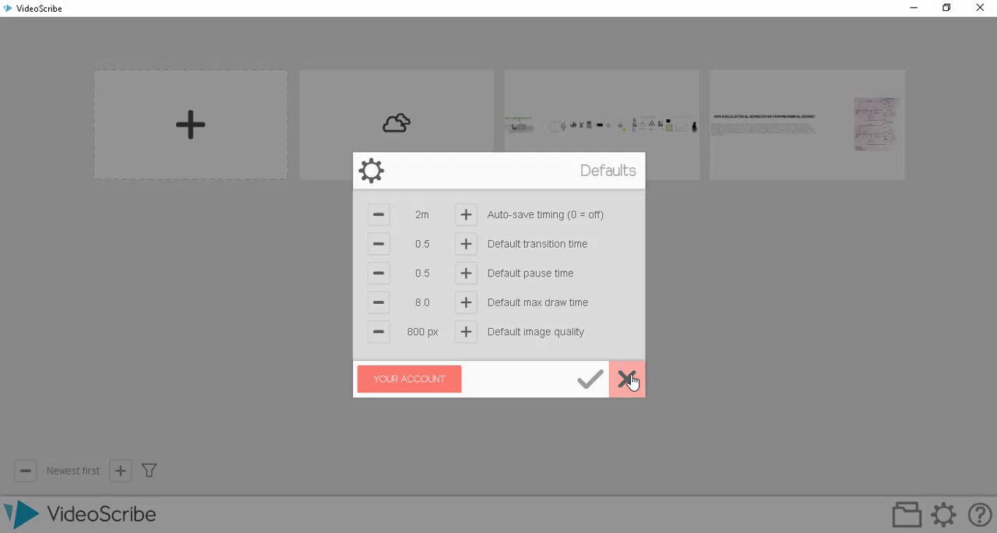
pyautogui.click(628, 379)
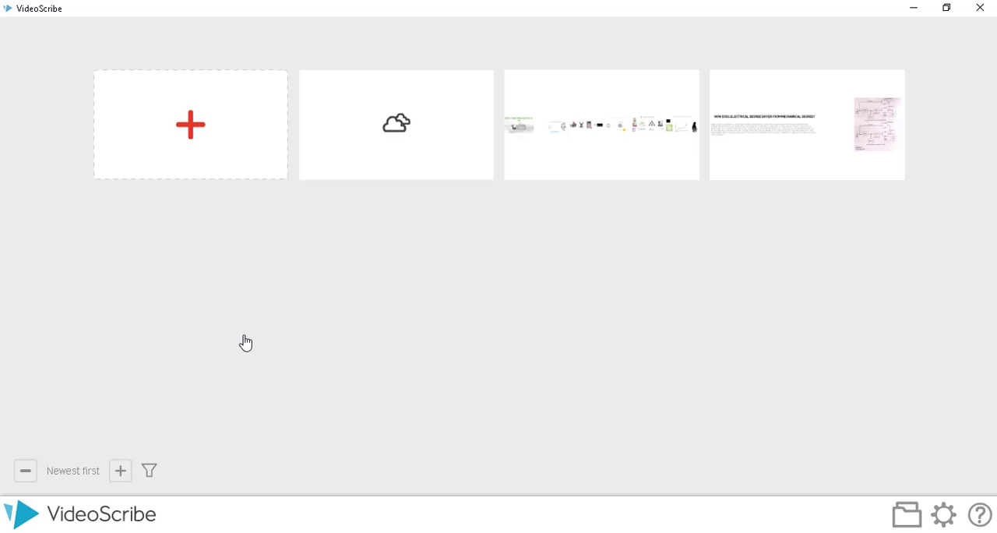
pyautogui.click(201, 137)
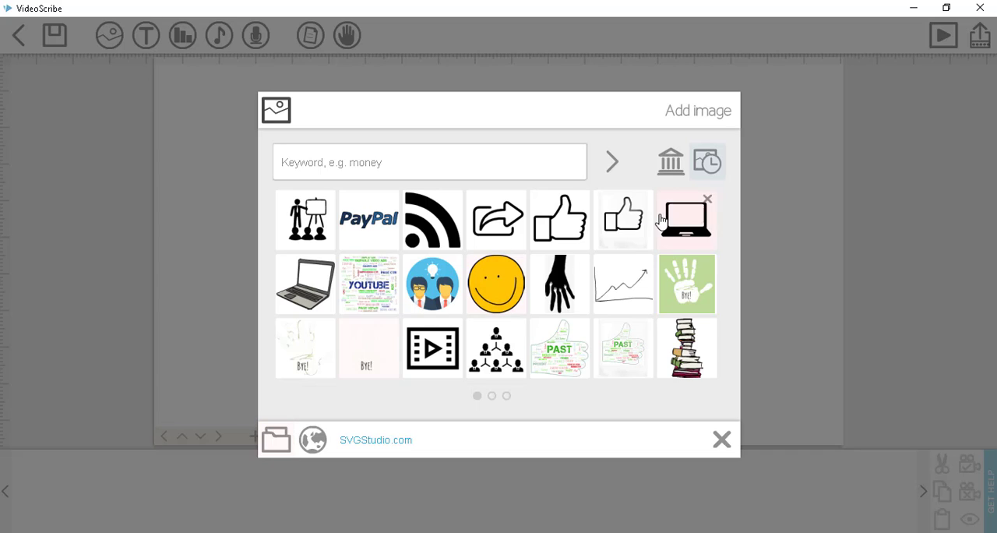
# - Browse both pages of image categories in the library for adding an image
pyautogui.click(674, 162)
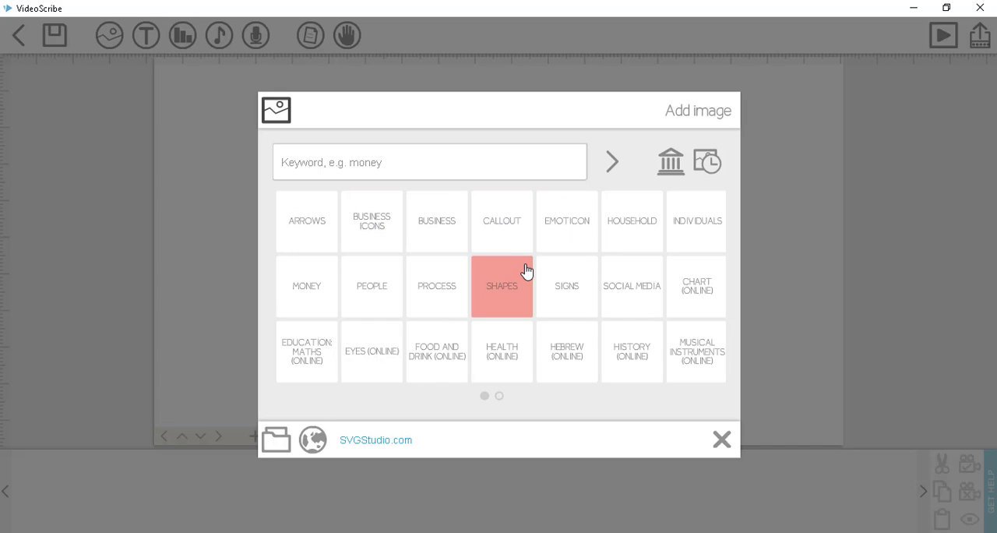
pyautogui.click(500, 397)
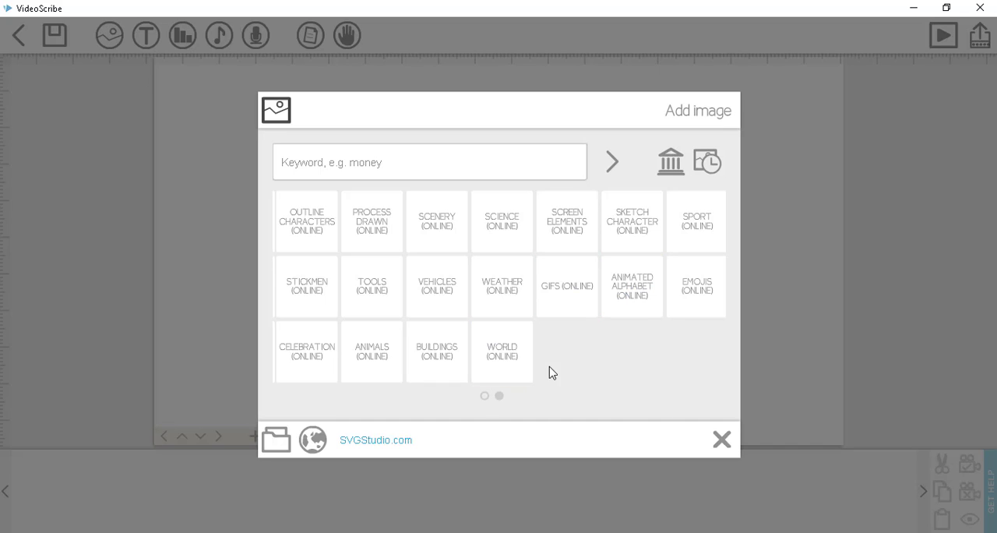
pyautogui.click(483, 396)
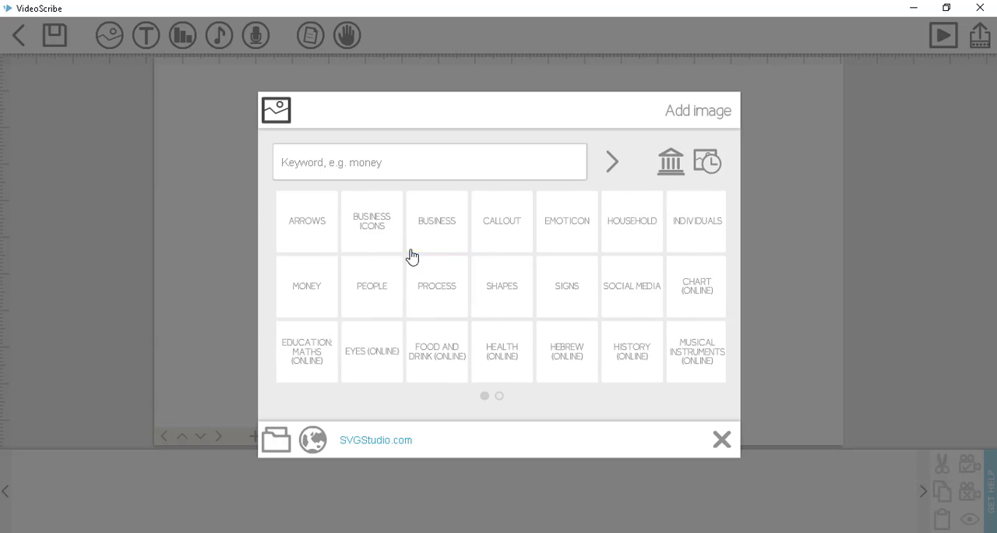
# - Examine the first two pages of the Business Icons category and return to the category list
pyautogui.click(380, 234)
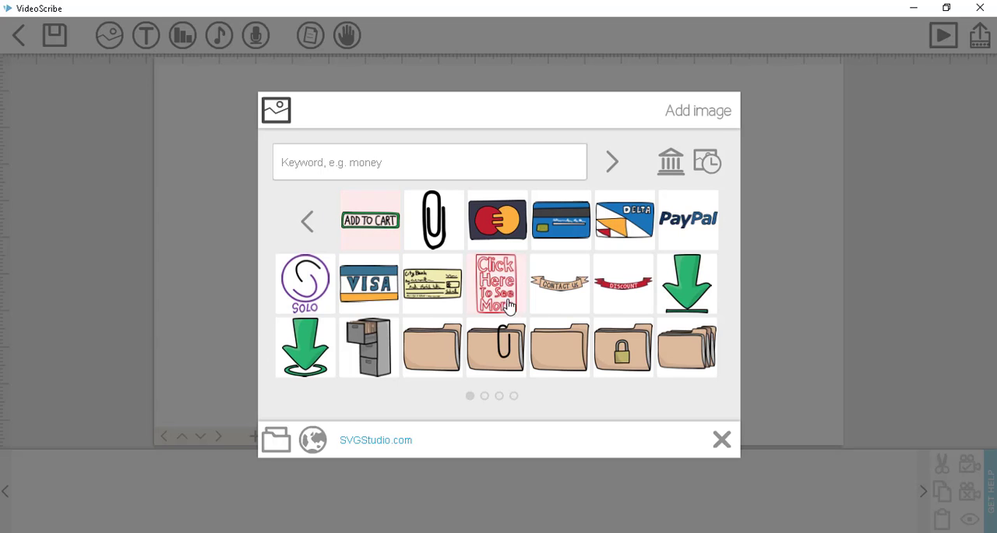
pyautogui.click(484, 396)
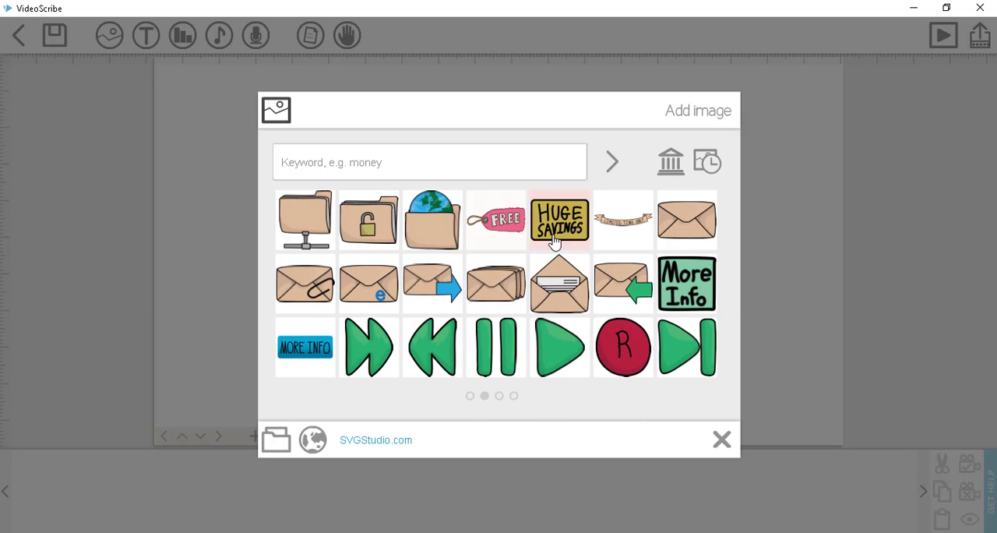
pyautogui.click(470, 399)
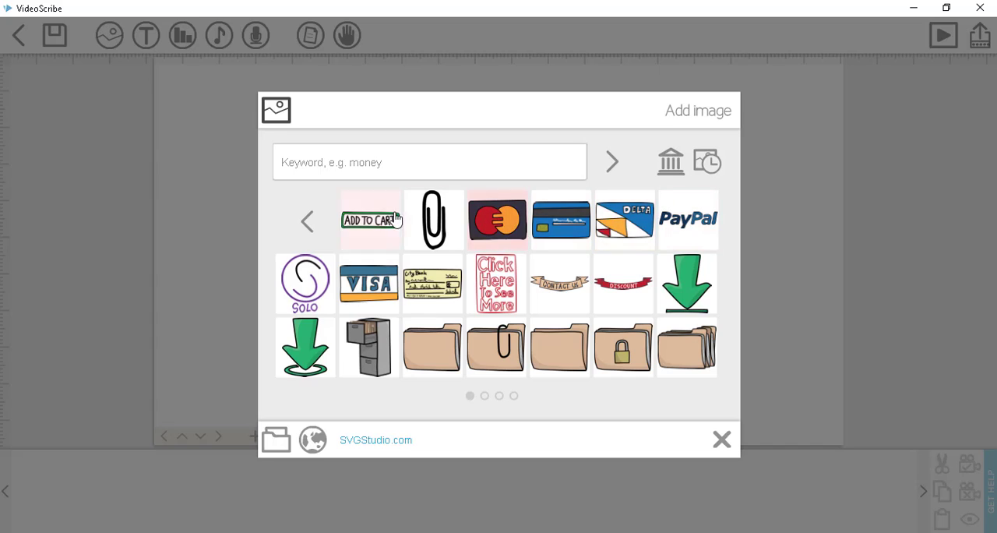
pyautogui.click(318, 224)
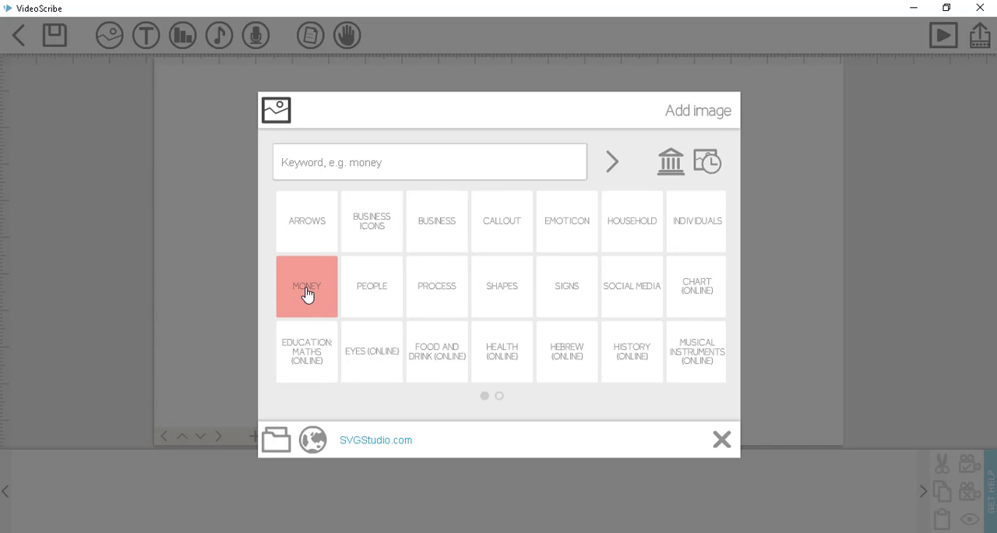
# - Open the Money image category and look through both of its pages
pyautogui.click(324, 315)
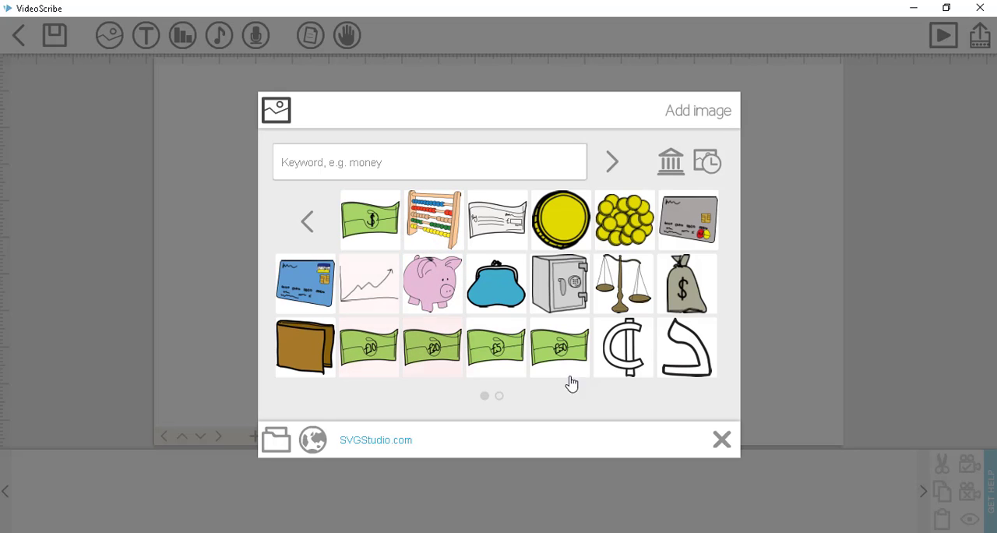
pyautogui.click(685, 284)
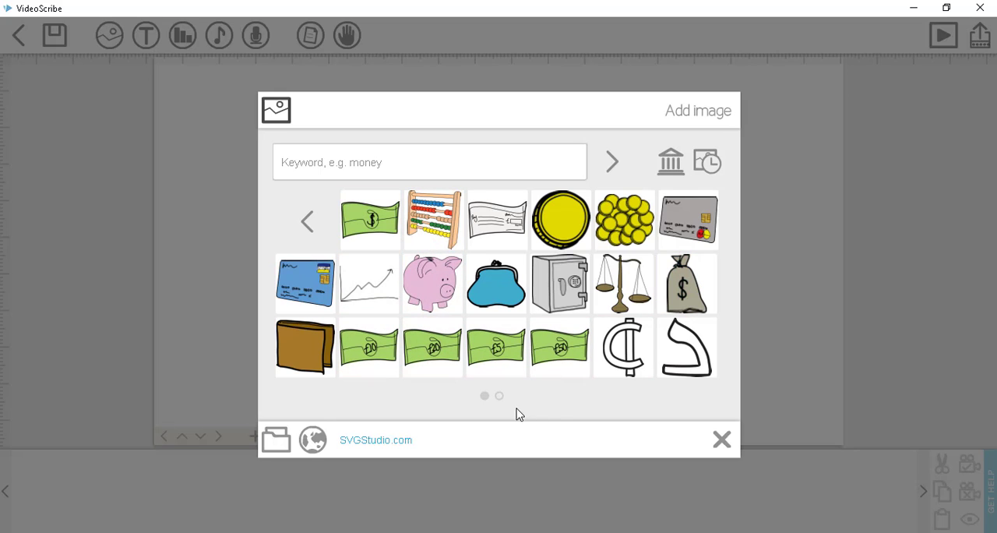
pyautogui.click(500, 395)
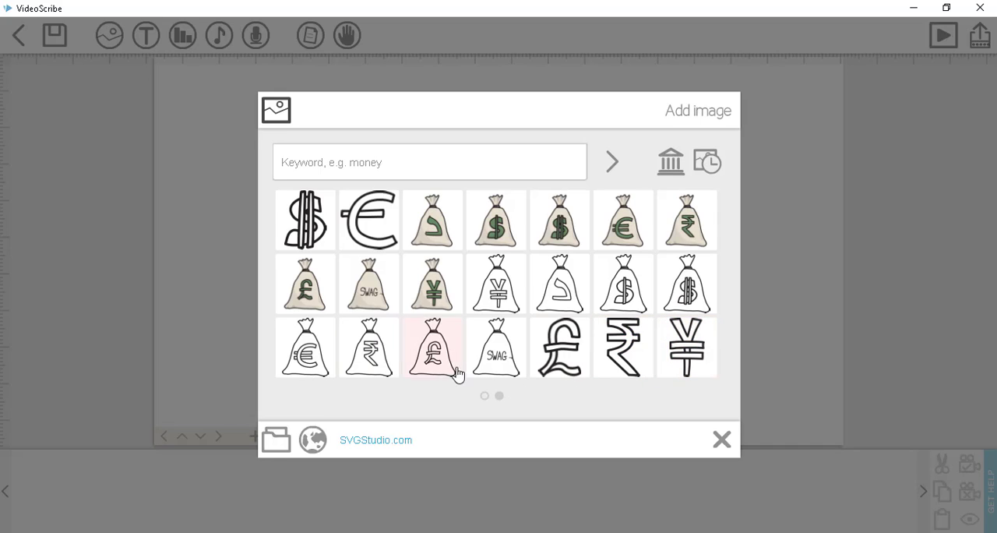
# - Browse the people image category and add the standing businessman in a grey suit with hands on hips to the canvas
pyautogui.click(488, 397)
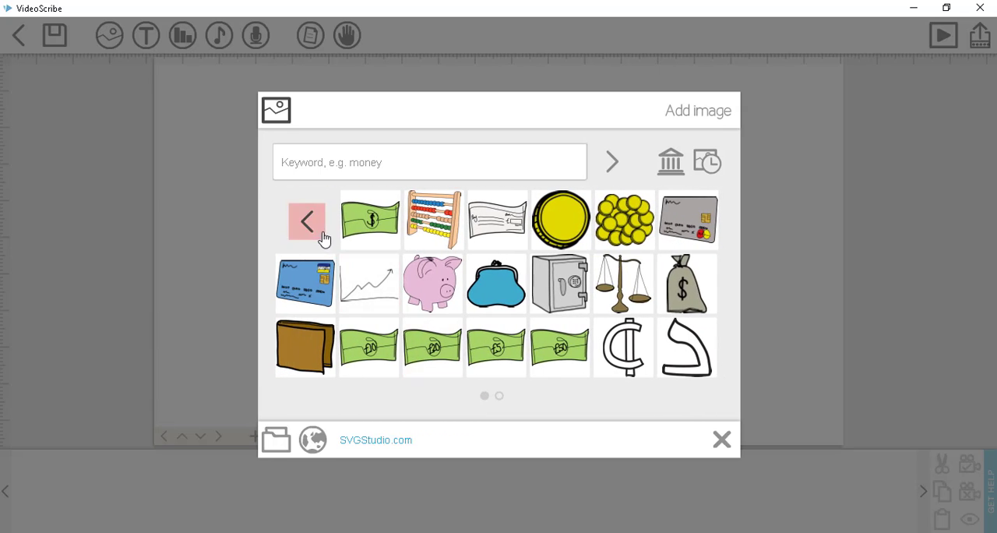
pyautogui.click(324, 239)
pyautogui.click(374, 290)
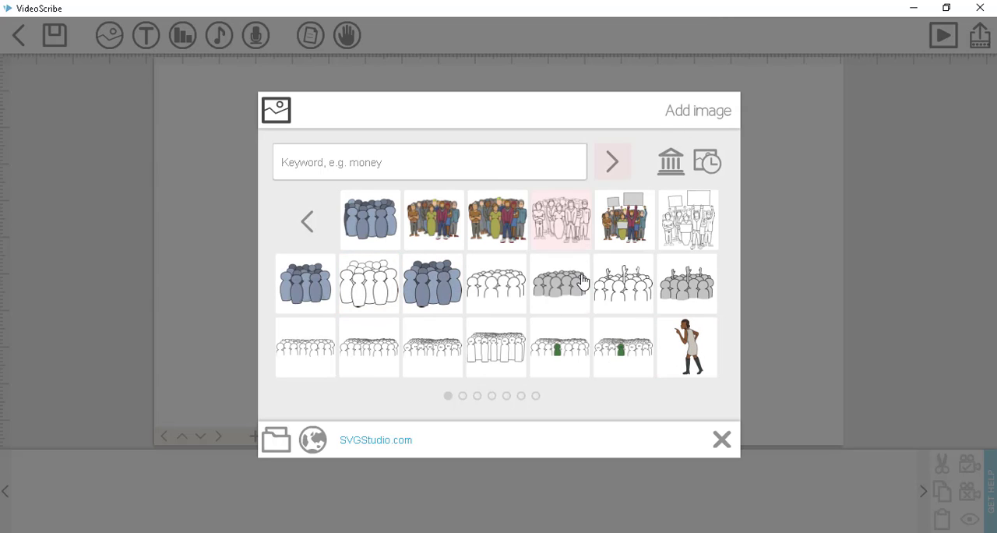
pyautogui.click(461, 399)
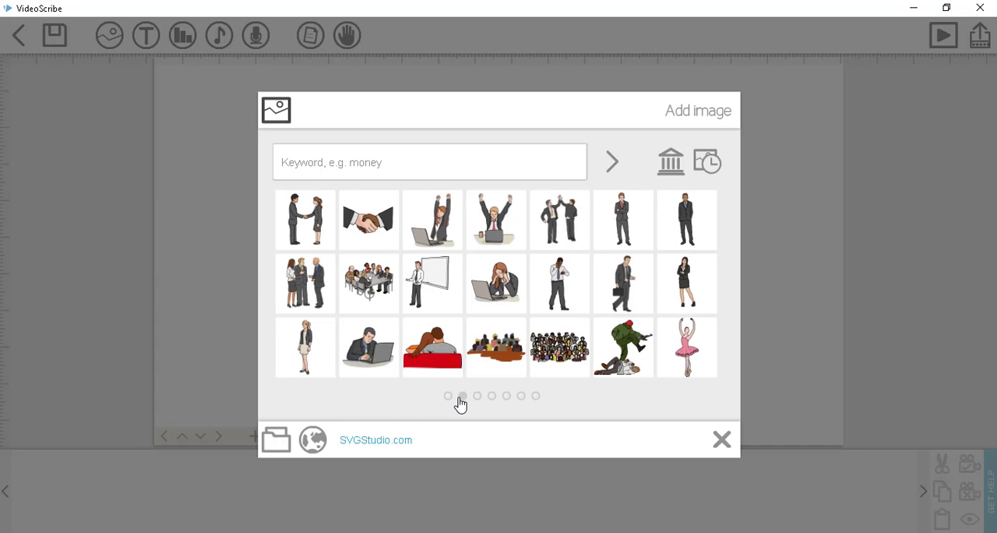
pyautogui.click(477, 398)
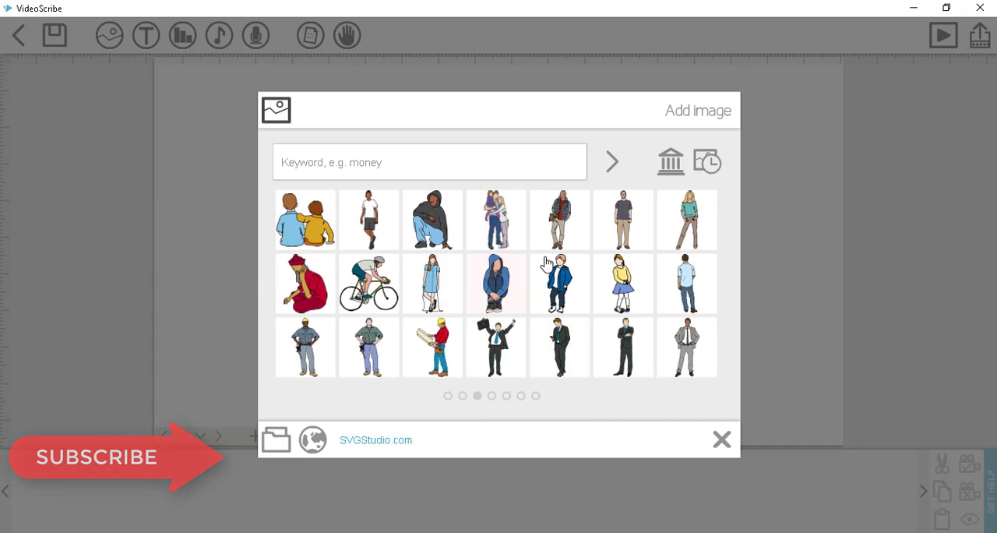
pyautogui.click(681, 344)
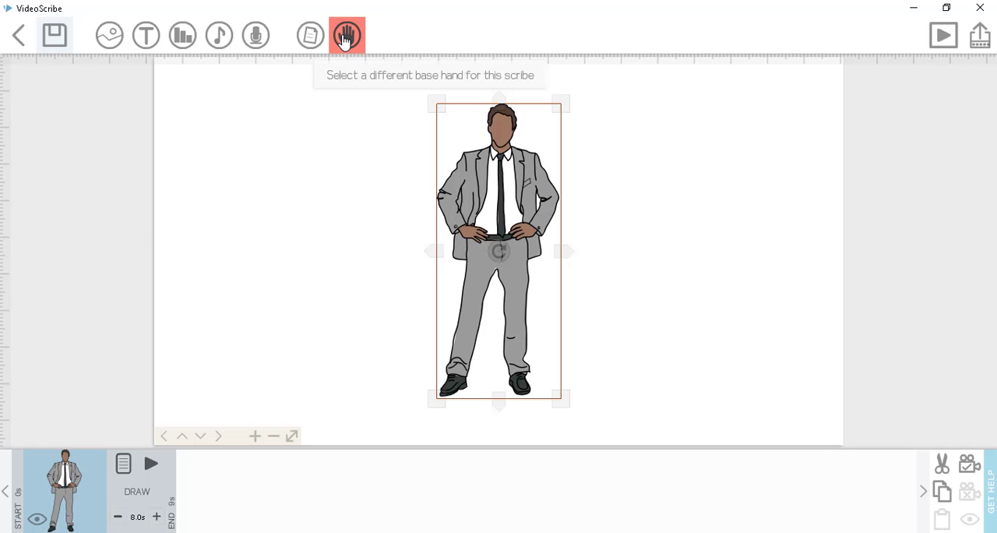
# - Add the text "Hi, I am John Wick" to the scribe in the Basic font
pyautogui.click(147, 39)
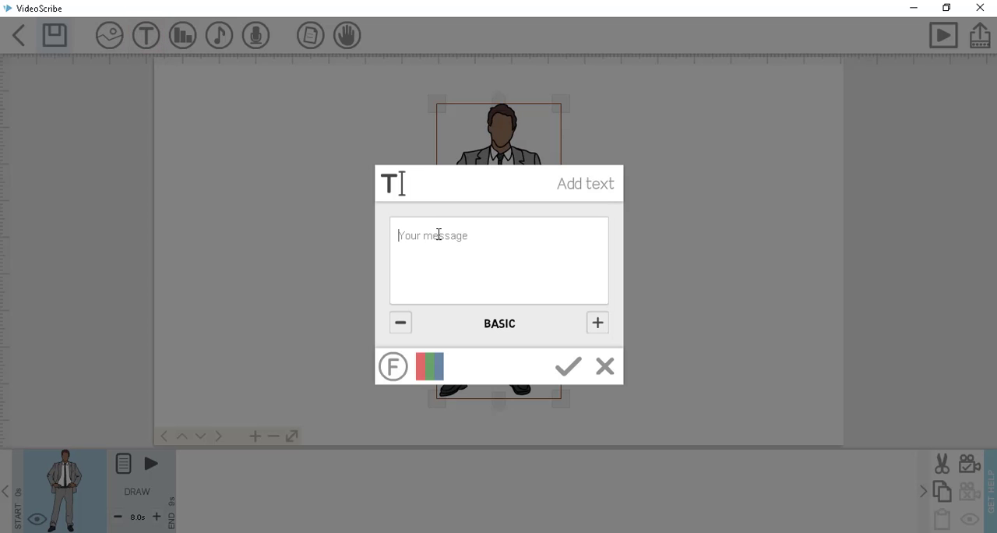
pyautogui.write('HI, I am John Wick')
pyautogui.click(568, 367)
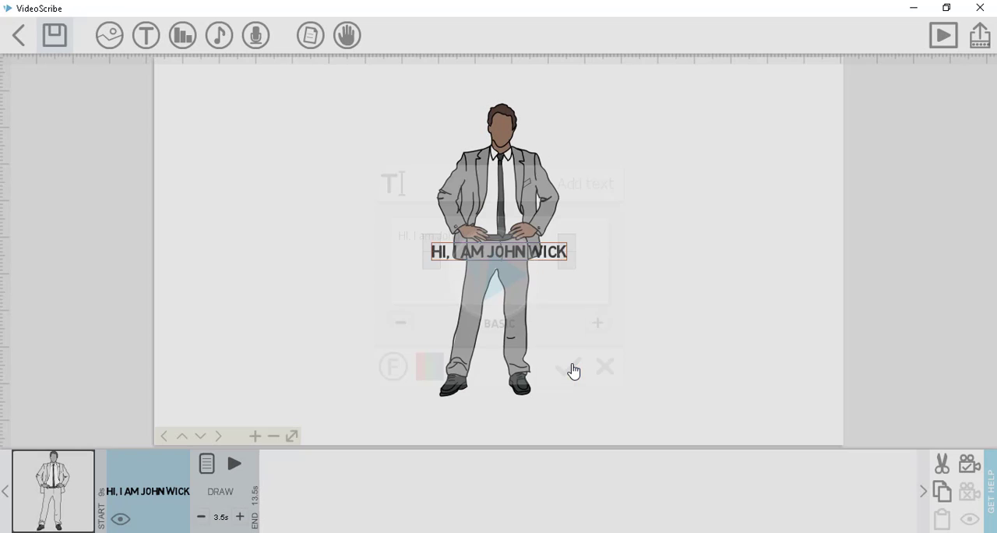
# - Move the text off the businessman and place it centred above his head
pyautogui.moveTo(491, 248); pyautogui.dragTo(637, 248)
pyautogui.moveTo(643, 184); pyautogui.dragTo(500, 256)
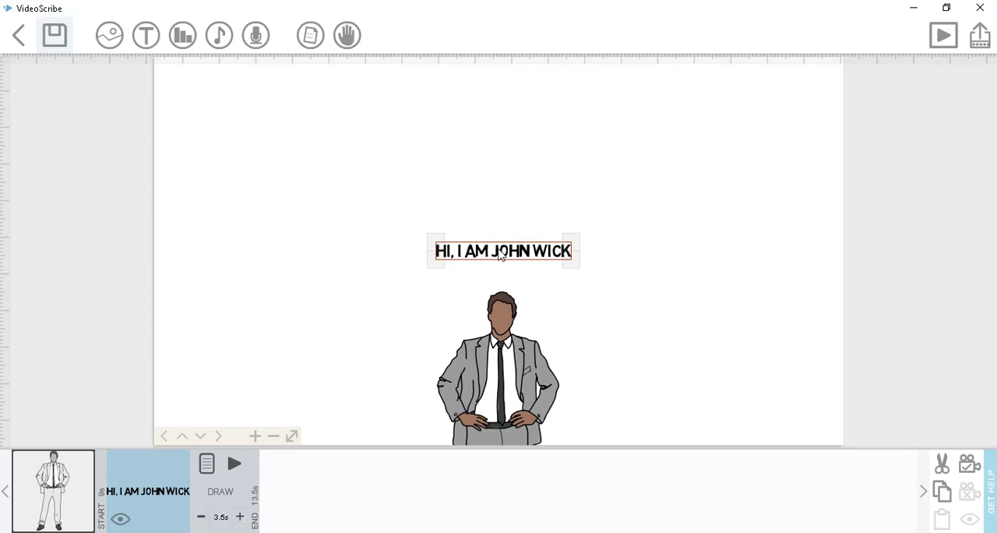
pyautogui.click(675, 288)
pyautogui.moveTo(676, 304); pyautogui.dragTo(675, 146)
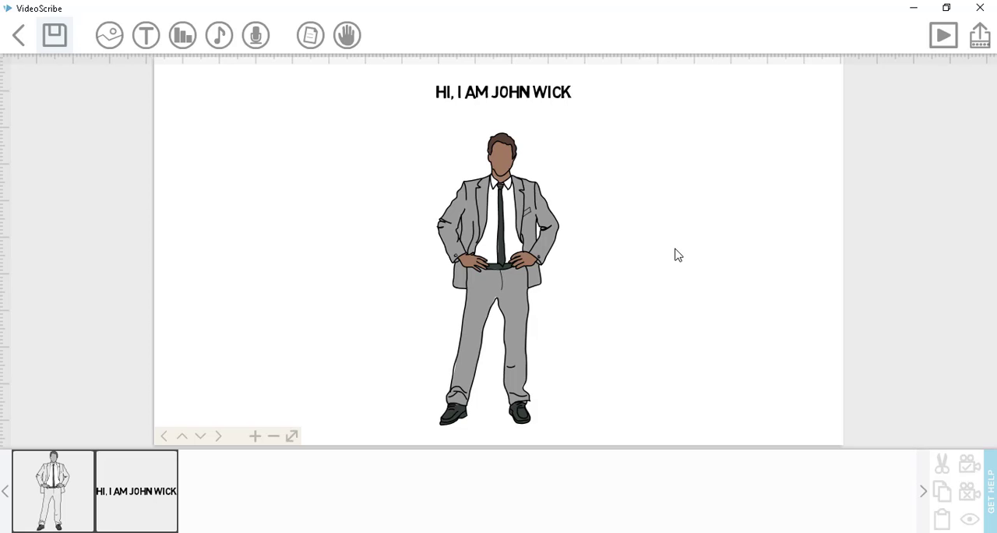
# - Examine the Text Properties of the heading, including its draw options and timing, and leave them without saving
pyautogui.doubleClick(514, 95)
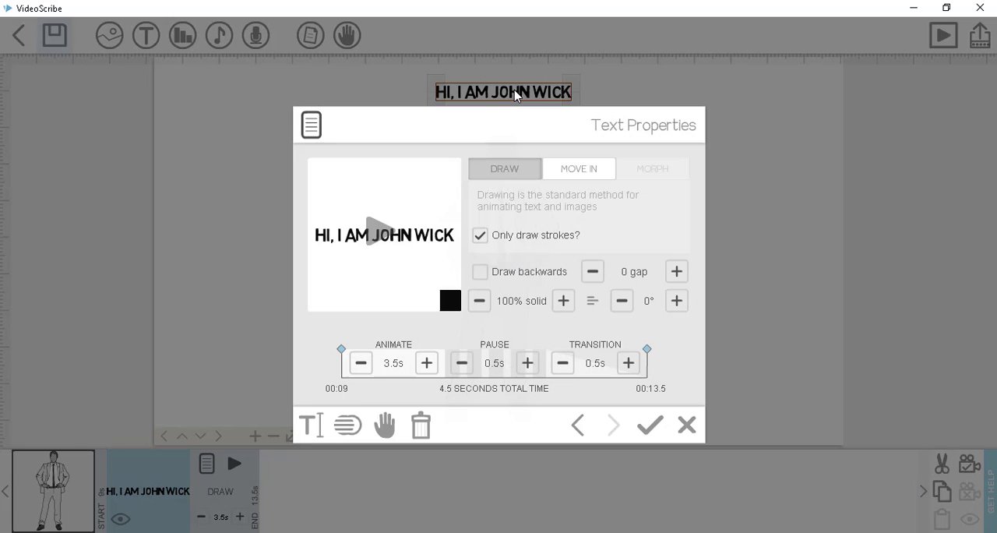
pyautogui.click(687, 425)
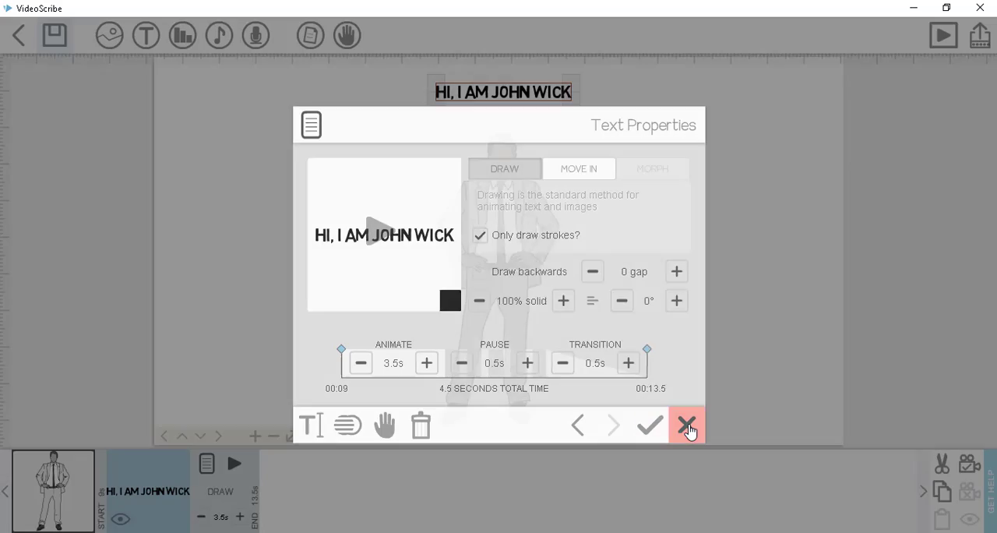
pyautogui.doubleClick(527, 97)
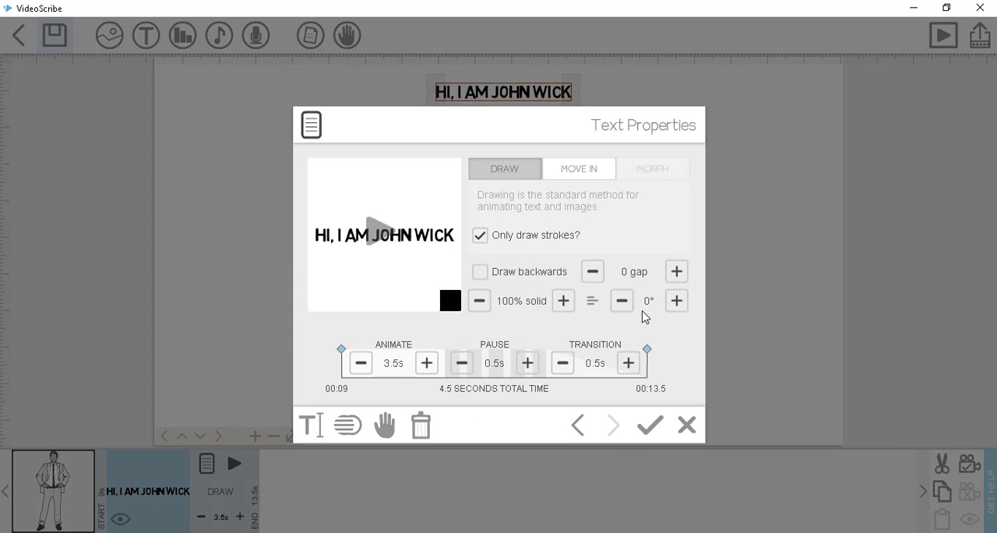
pyautogui.click(504, 281)
pyautogui.click(689, 424)
# - Examine the businessman's Image Properties, trying the Only draw strokes option, and leave them without saving
pyautogui.click(507, 225)
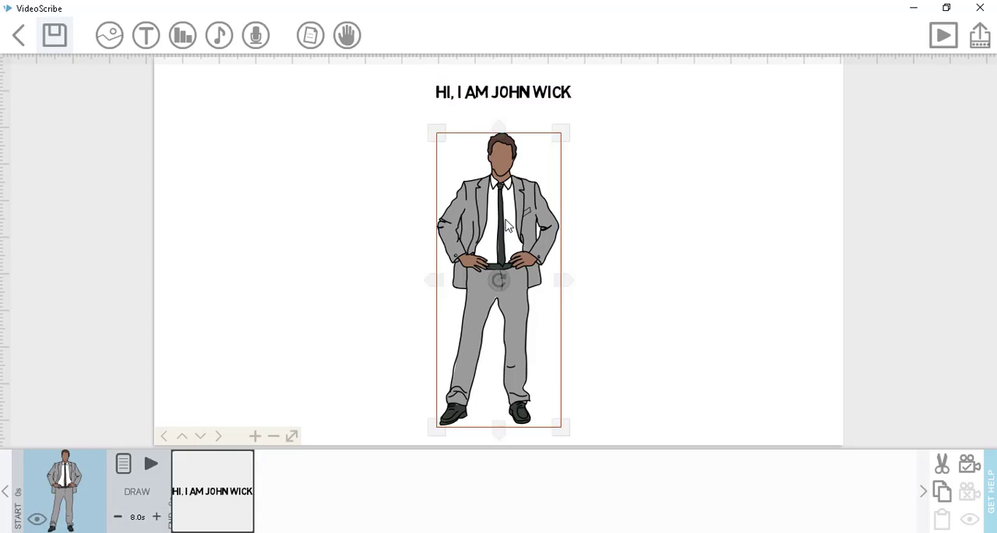
pyautogui.doubleClick(507, 225)
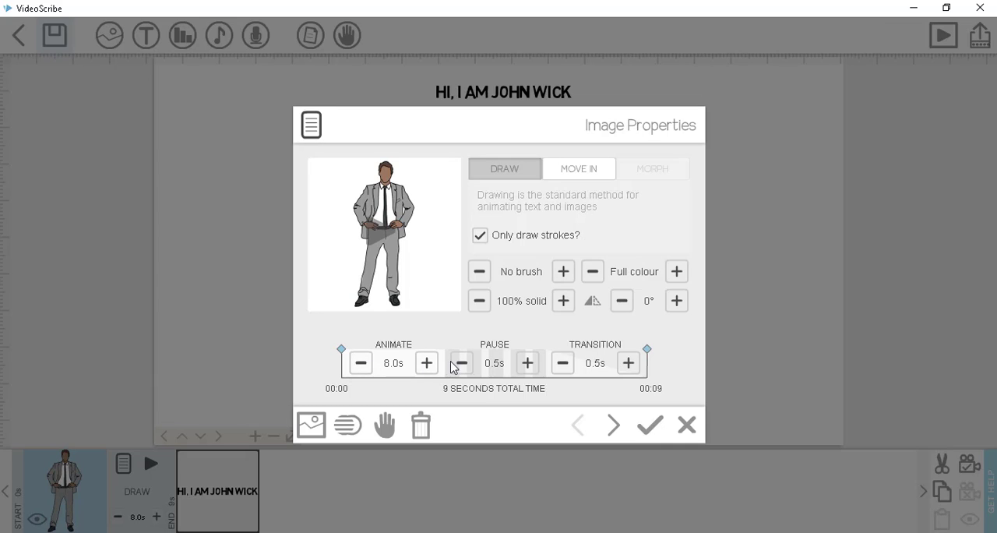
pyautogui.click(483, 237)
pyautogui.click(480, 236)
pyautogui.click(686, 426)
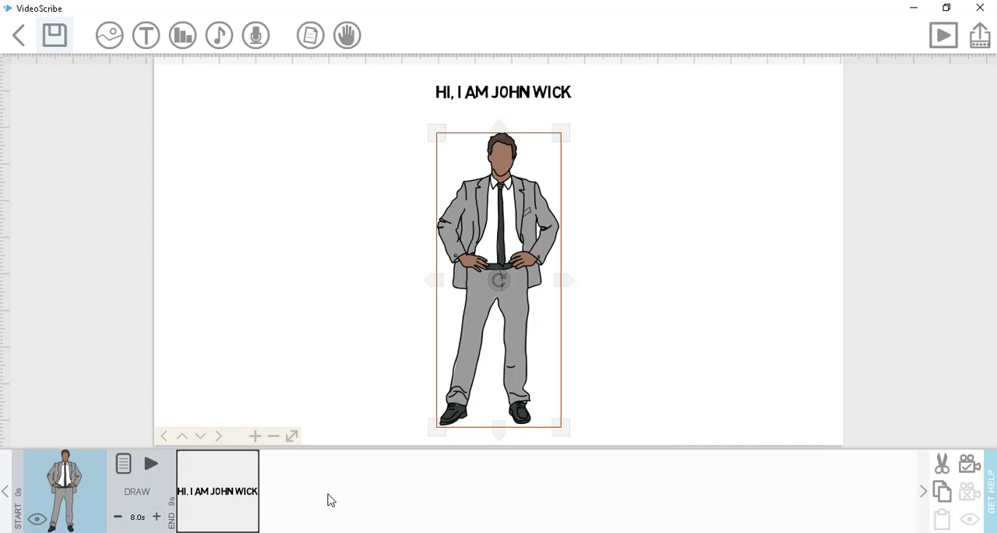
# - Try shortening and lengthening the heading text's draw time in the timeline and preview the animation from that element
pyautogui.click(232, 494)
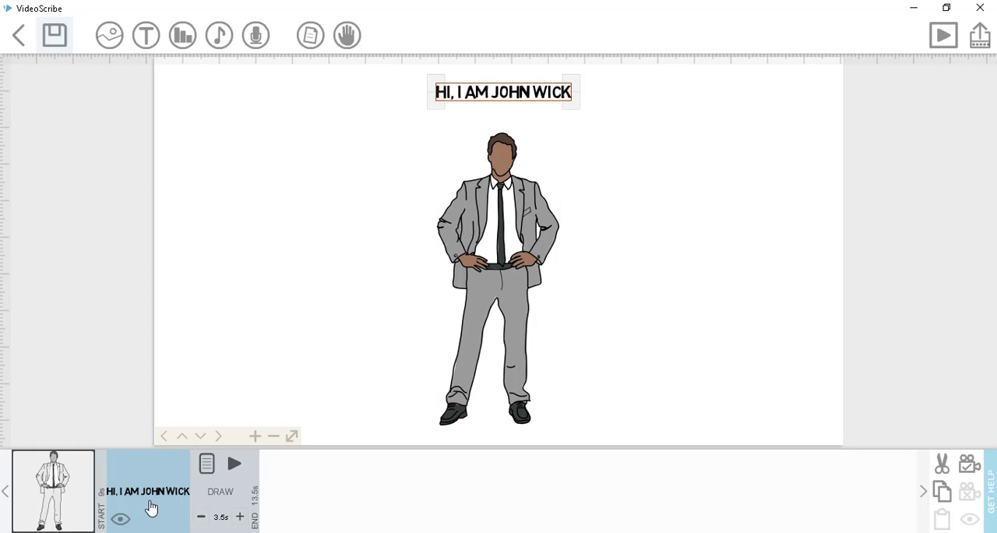
pyautogui.click(201, 518)
pyautogui.click(238, 518)
pyautogui.click(235, 466)
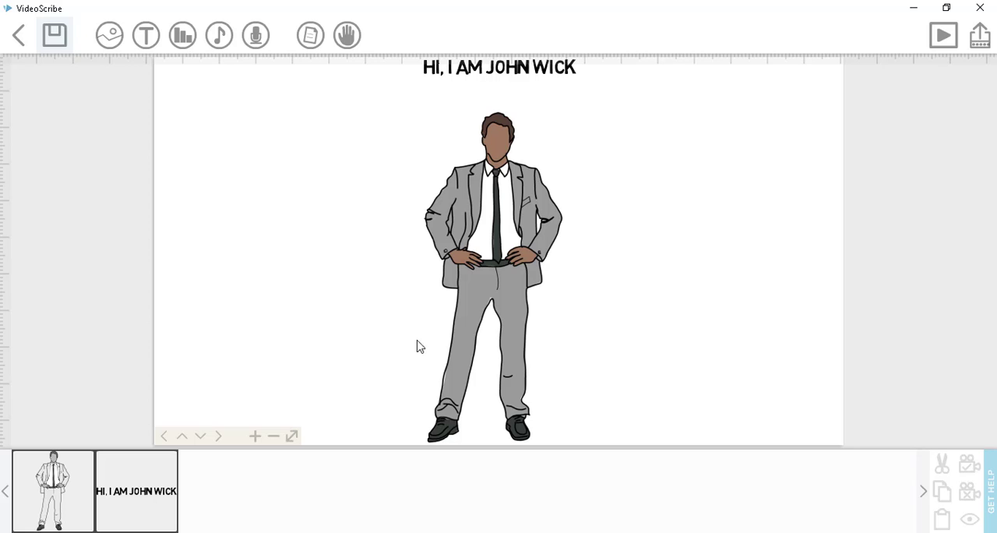
# - Adjust the canvas scale and position around the man and heading, and set the camera for the businessman image
pyautogui.scroll(-3, 452, 372)
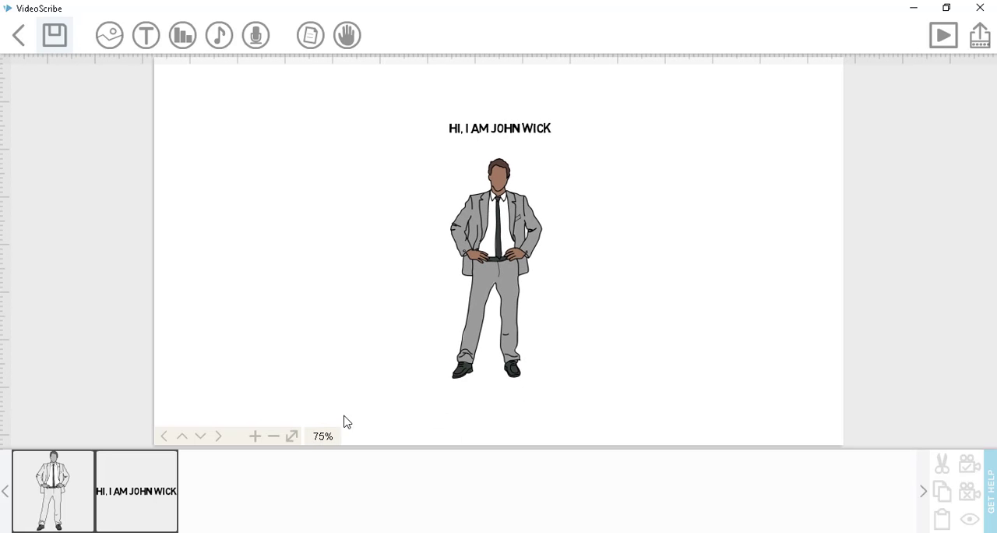
pyautogui.click(293, 437)
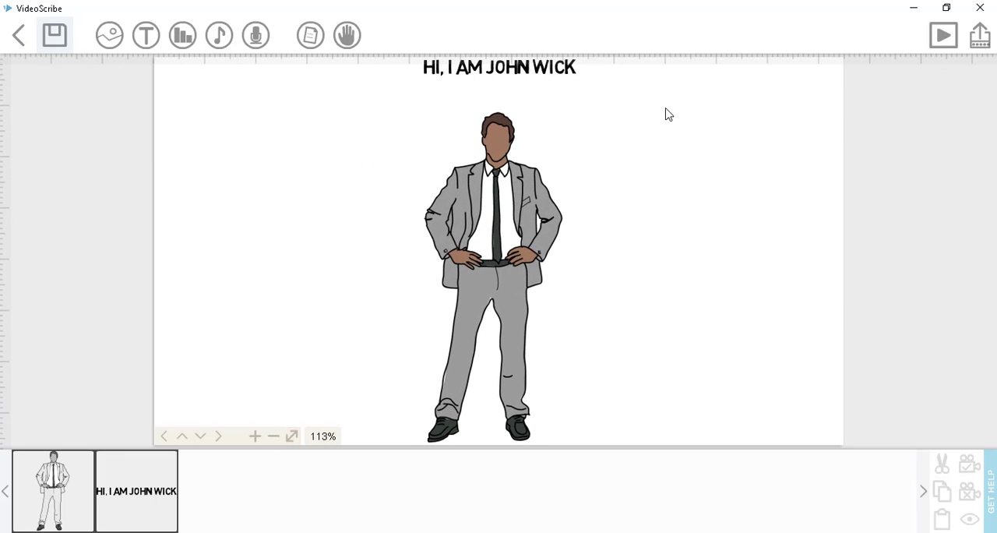
pyautogui.click(274, 437)
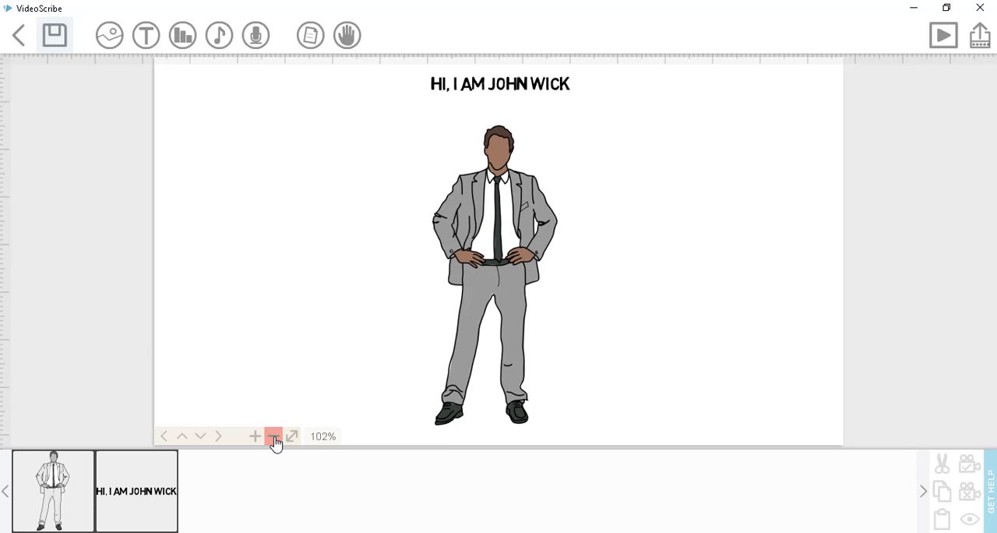
pyautogui.click(255, 437)
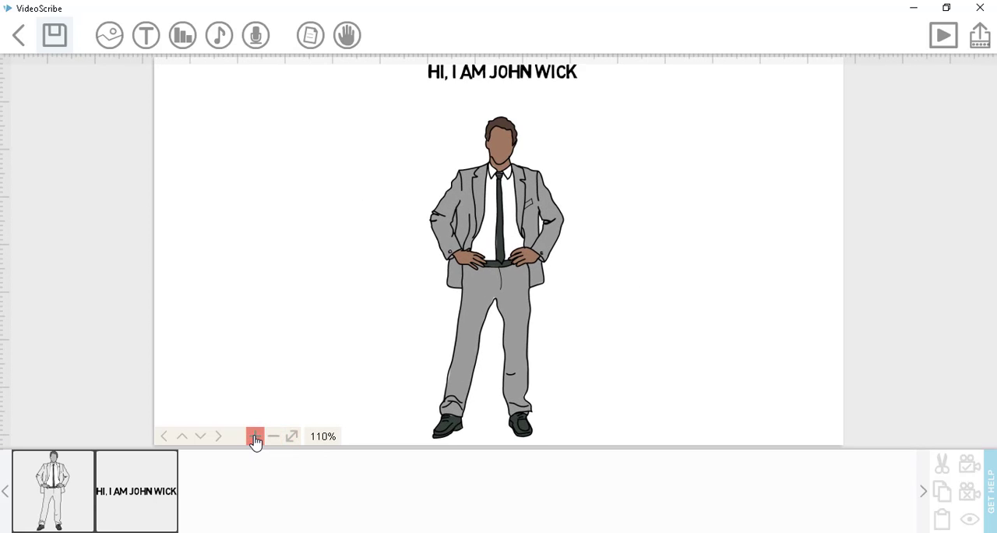
pyautogui.click(274, 438)
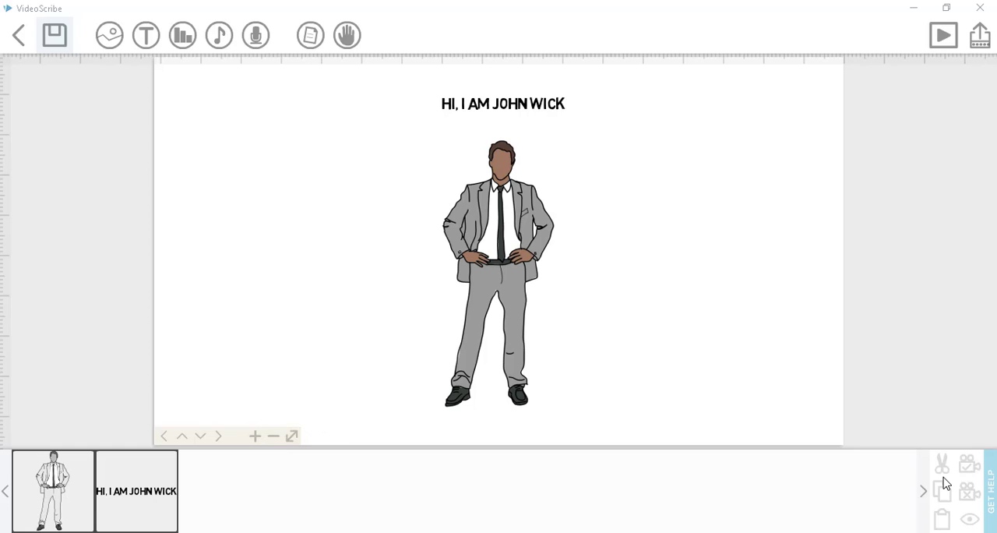
pyautogui.click(221, 437)
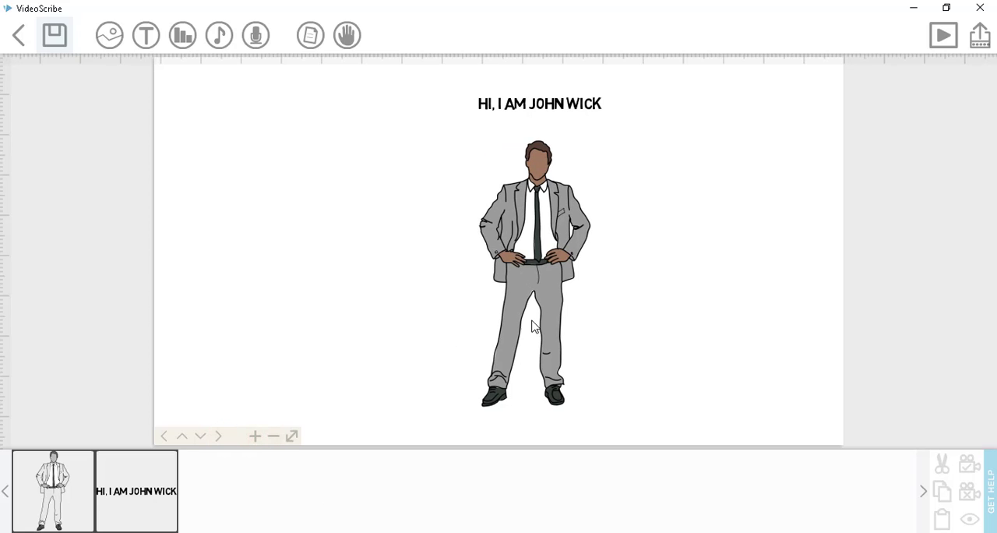
pyautogui.click(200, 437)
pyautogui.click(201, 438)
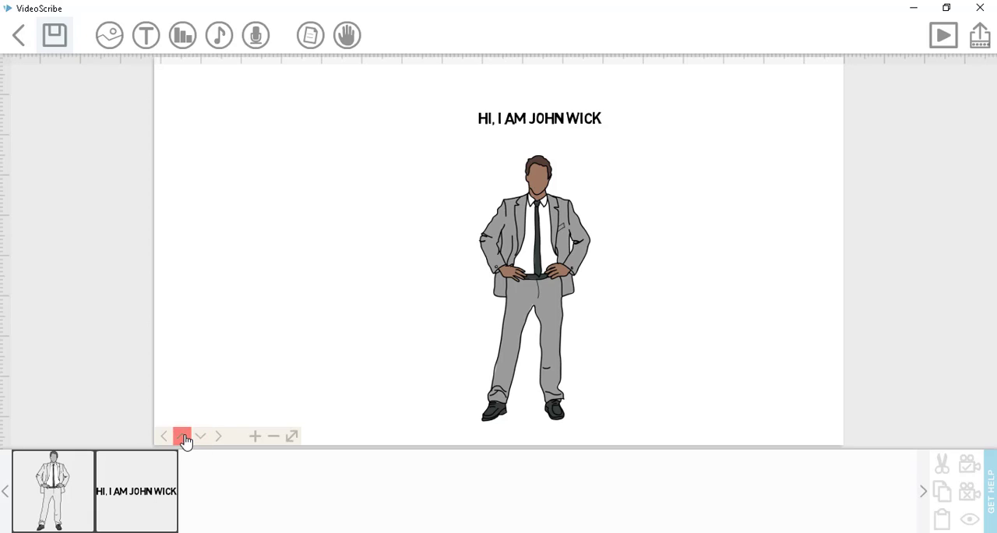
pyautogui.click(167, 438)
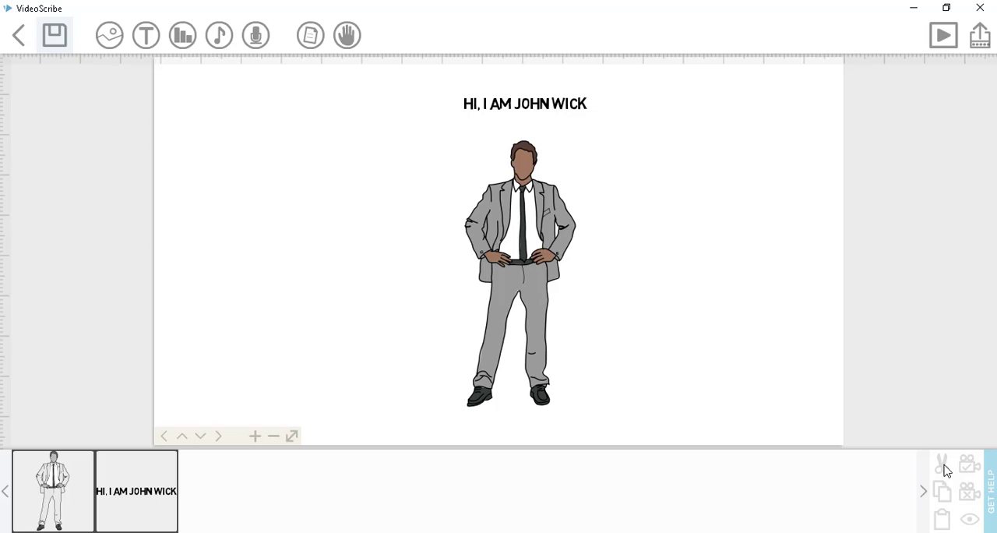
pyautogui.click(527, 289)
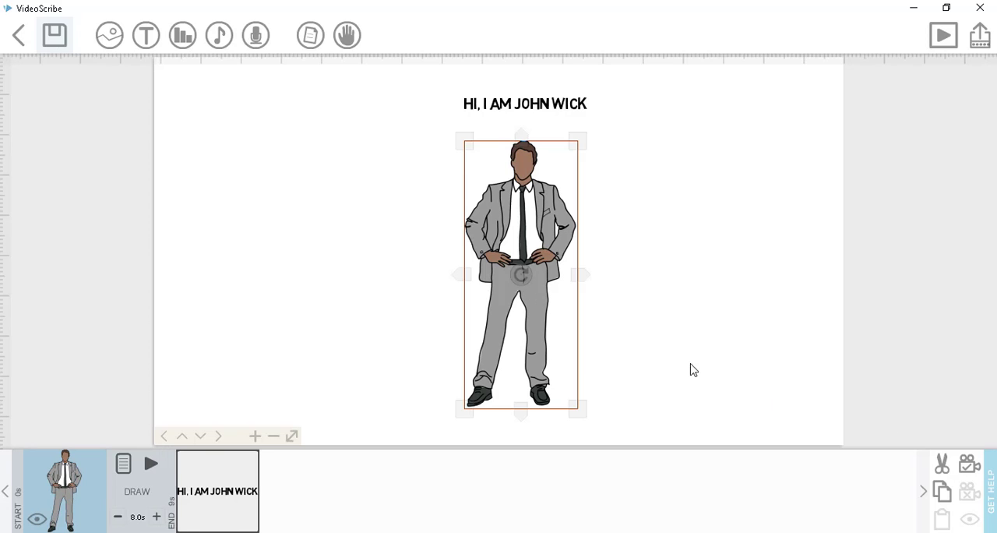
pyautogui.click(968, 467)
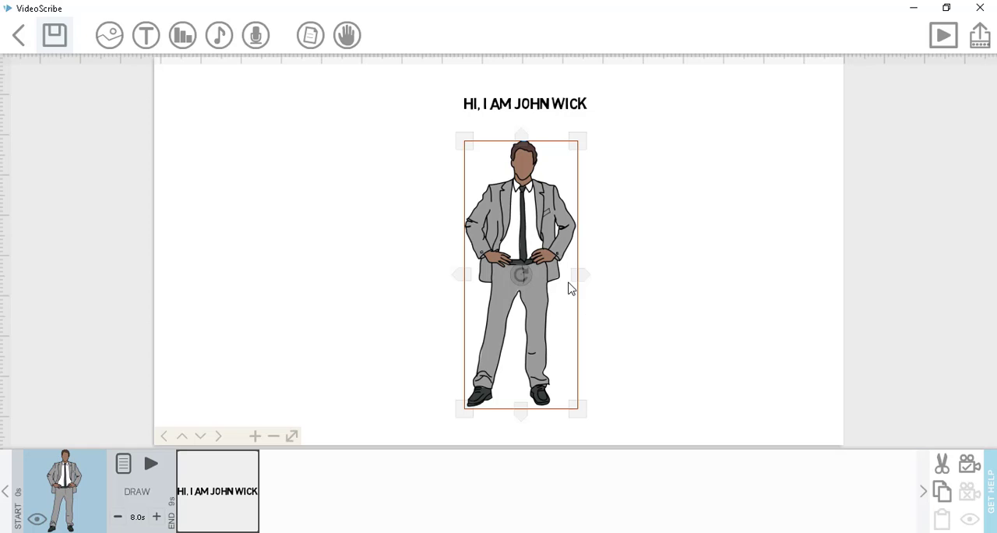
# - Copy the businessman image and deselect it
pyautogui.rightClick(558, 313)
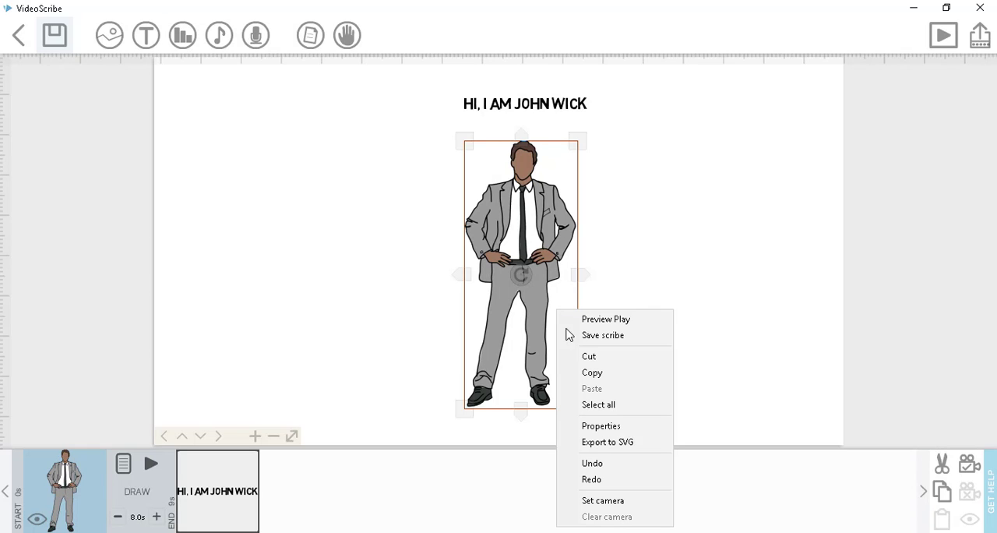
pyautogui.click(612, 375)
pyautogui.click(659, 362)
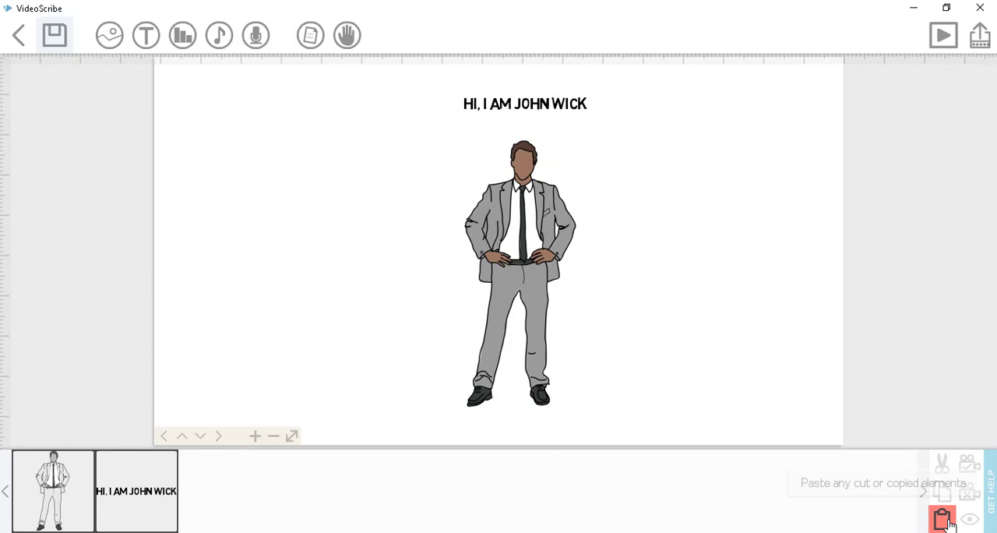
pyautogui.click(554, 263)
pyautogui.click(635, 275)
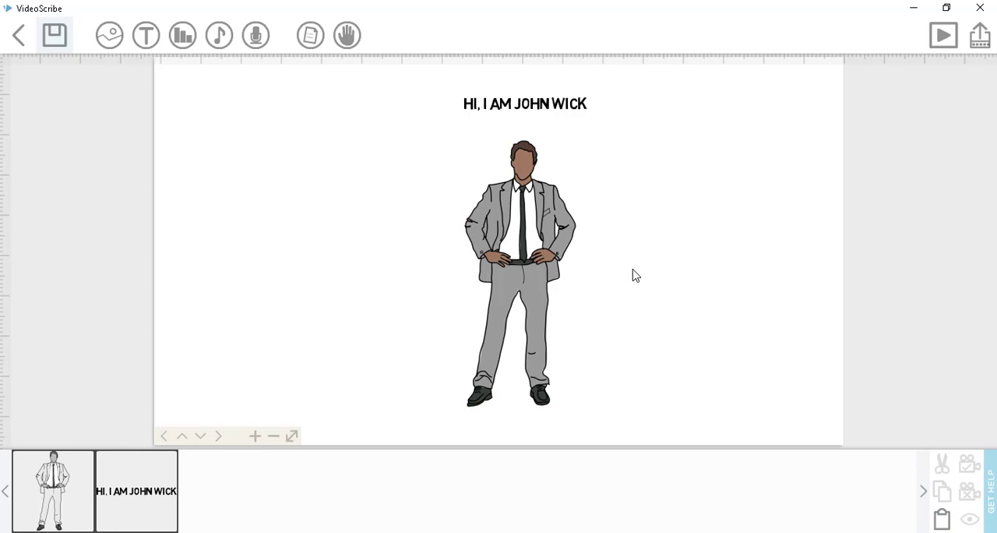
# - Set the camera again for the businessman element in the timeline and preview the whole scribe
pyautogui.click(58, 491)
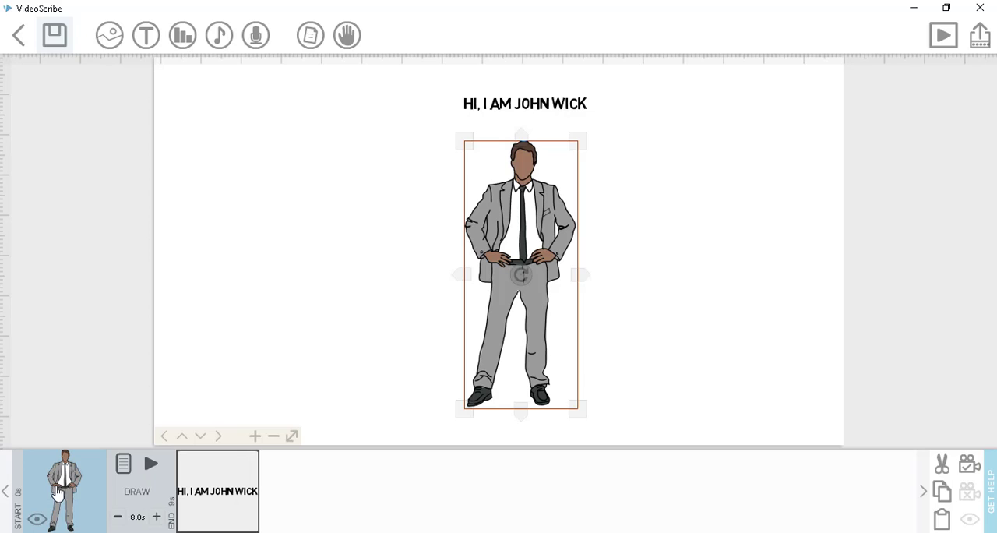
pyautogui.click(968, 467)
pyautogui.click(721, 287)
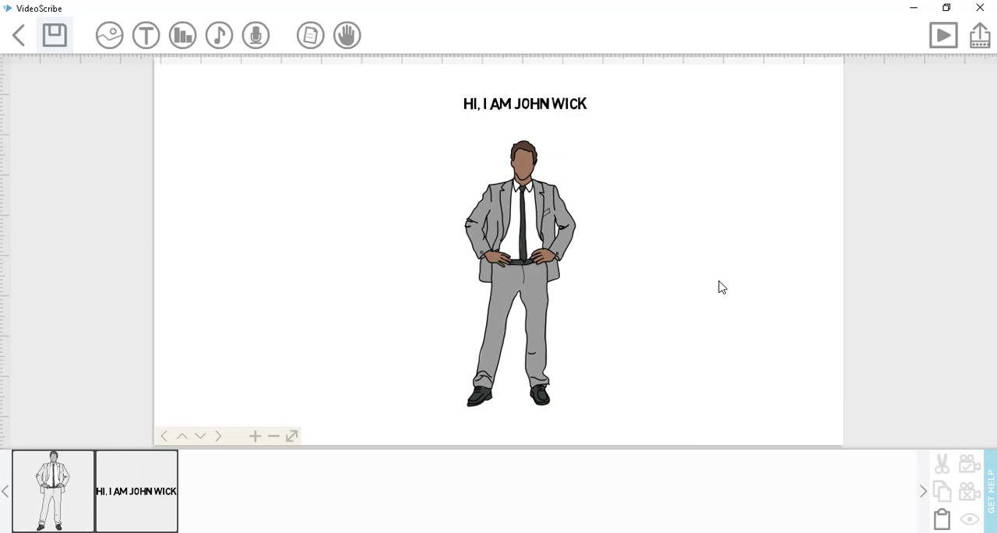
pyautogui.click(943, 38)
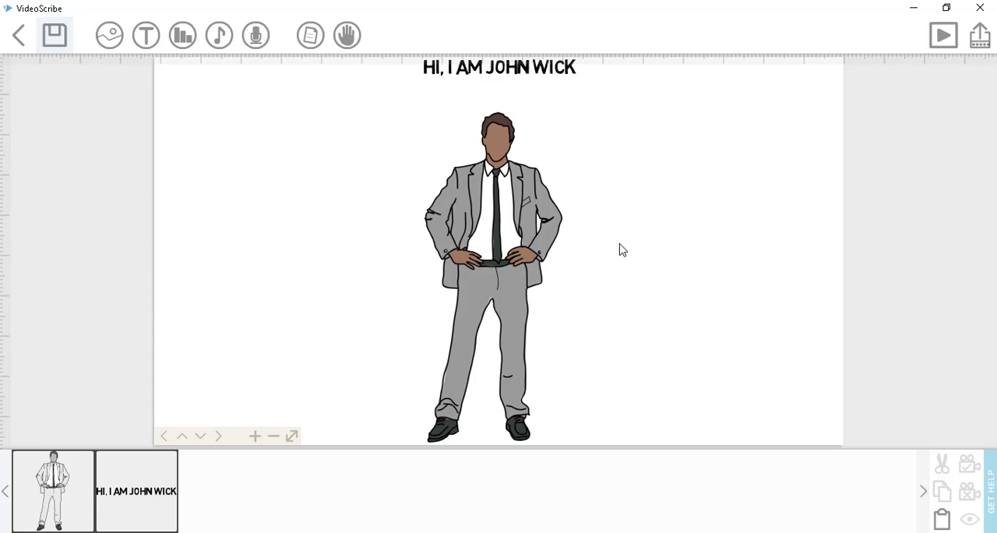
pyautogui.click(525, 228)
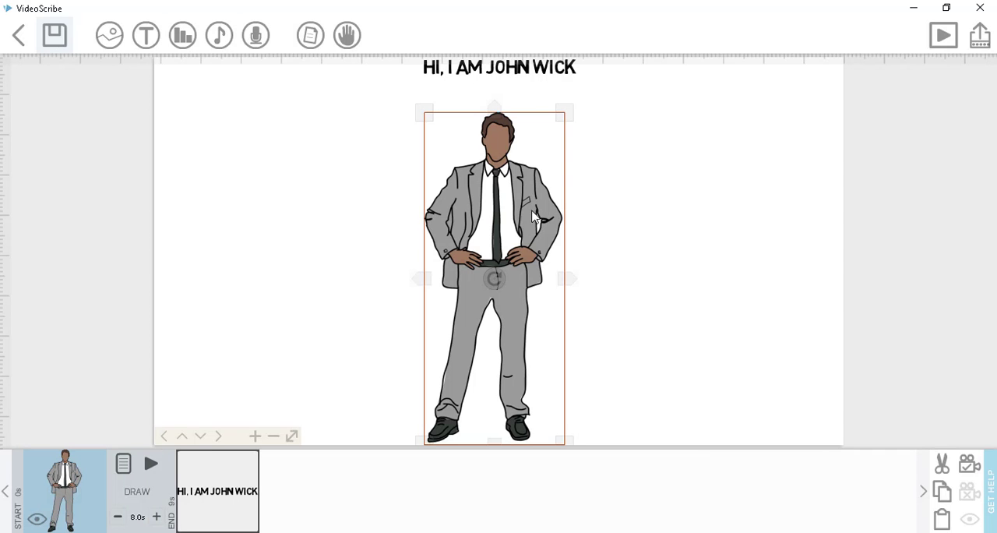
# - Move the heading text slightly down, closer to the man's head, and deselect it
pyautogui.doubleClick(522, 72)
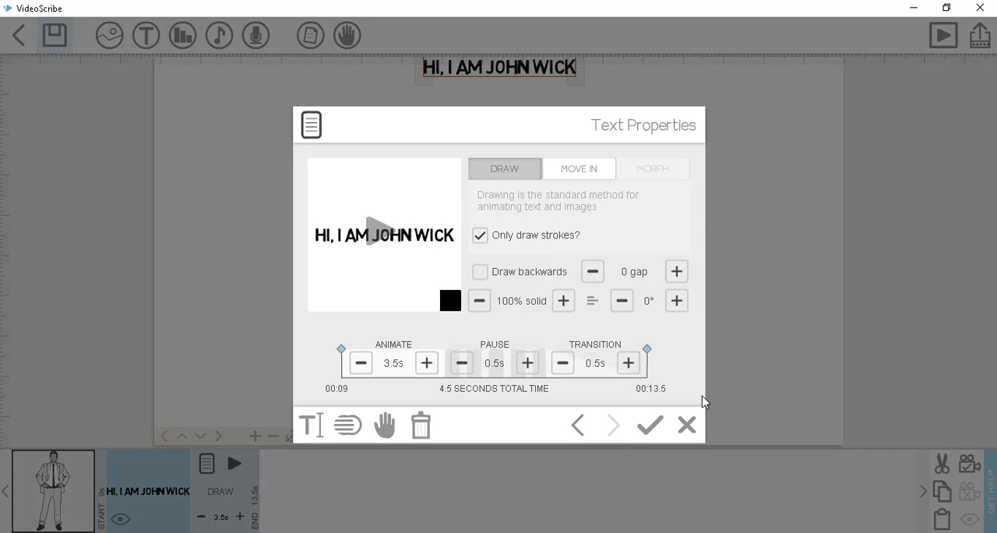
pyautogui.click(686, 424)
pyautogui.moveTo(498, 71); pyautogui.dragTo(496, 93)
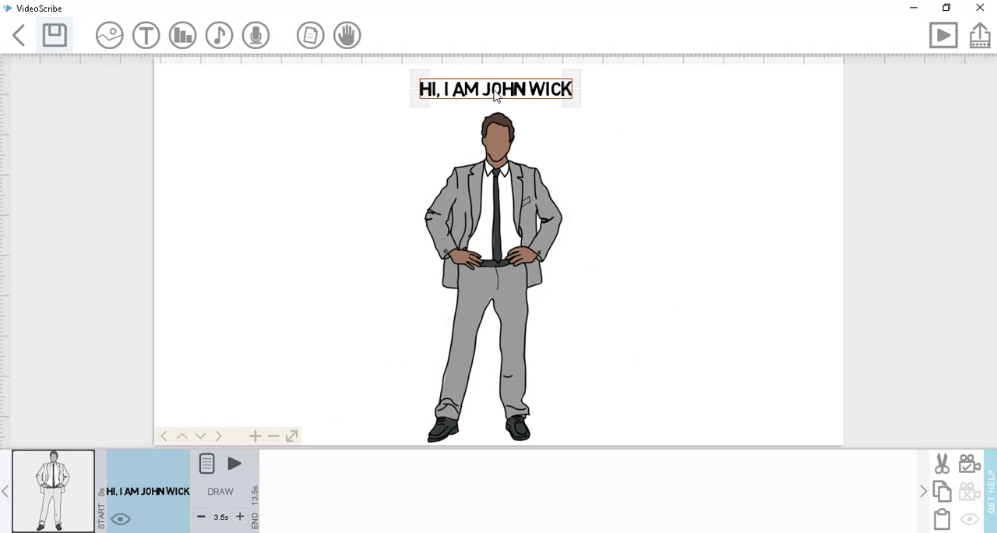
pyautogui.click(592, 194)
# - Select the heading and the businessman image together and set the current view as the camera position for both
pyautogui.click(534, 92)
pyautogui.press('ctrl')
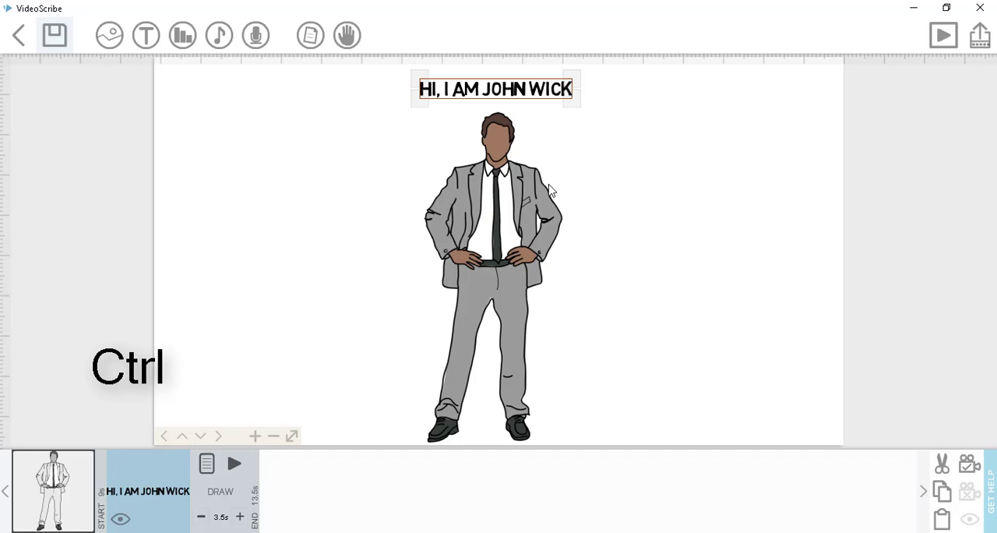
pyautogui.keyDown('ctrl'); pyautogui.click(502, 200); pyautogui.keyUp('ctrl')
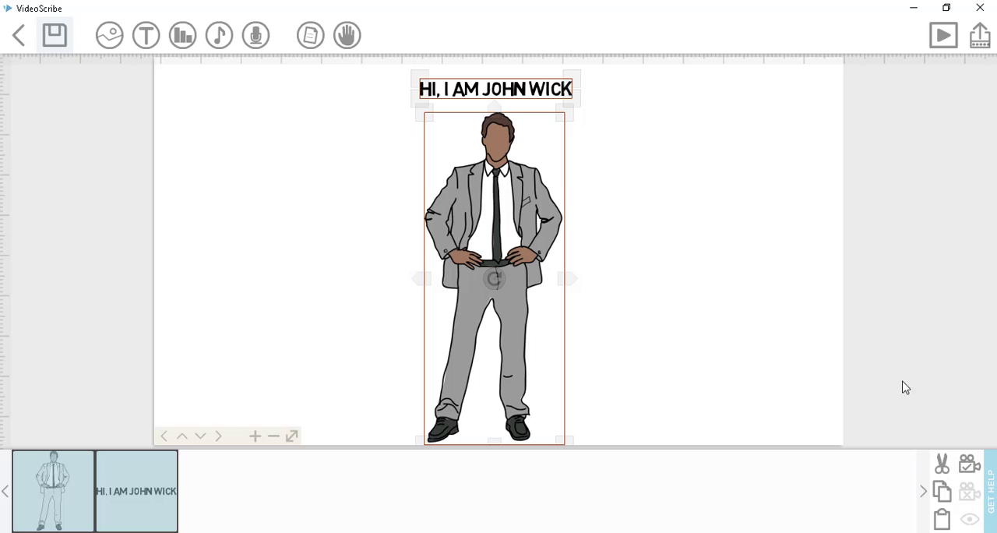
pyautogui.click(970, 467)
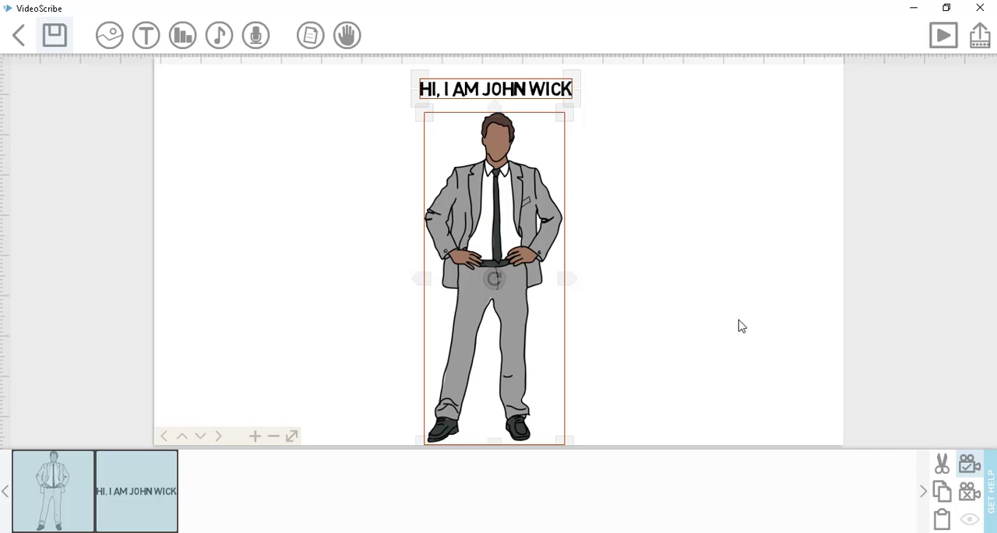
# - Preview the whole scribe twice and turn off Zoom at end during the second playback
pyautogui.click(943, 39)
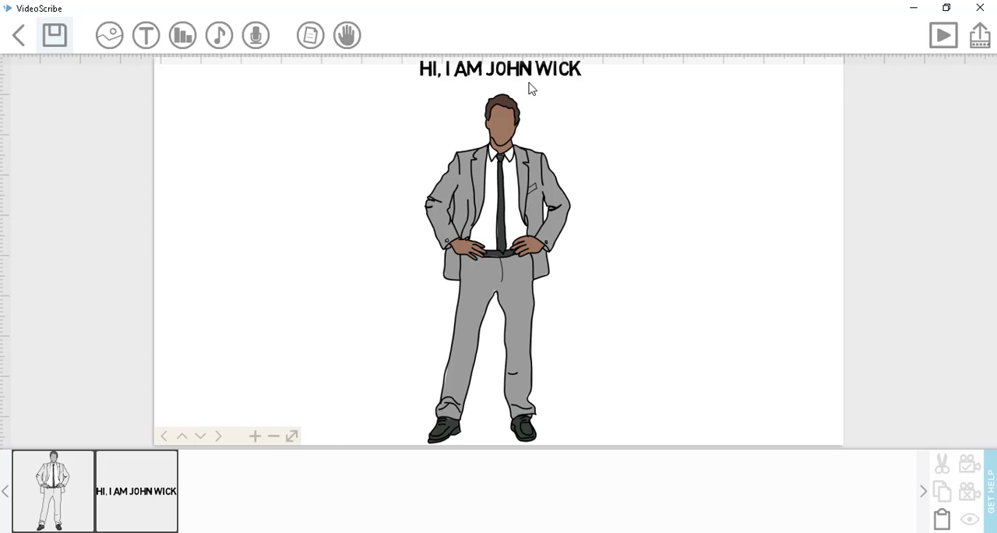
pyautogui.click(943, 35)
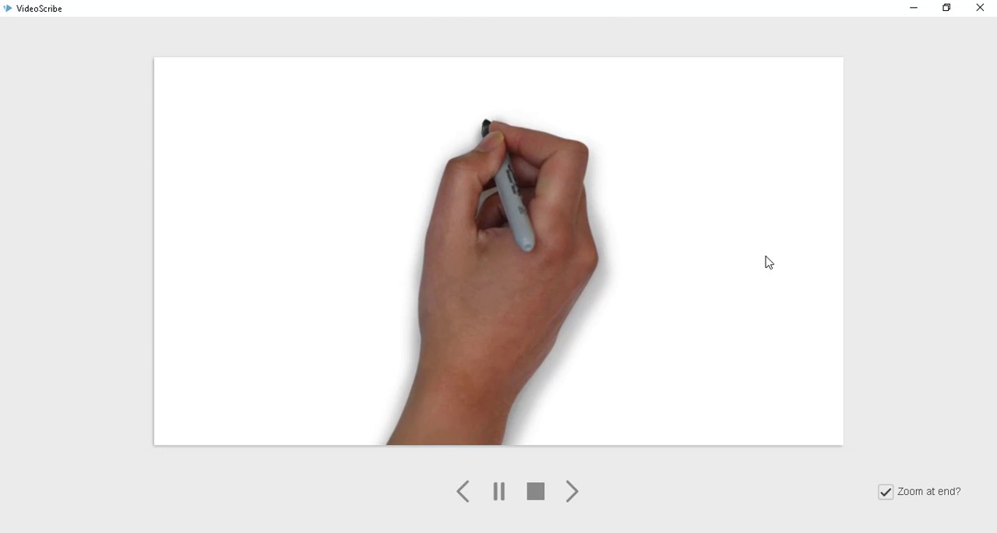
pyautogui.click(888, 494)
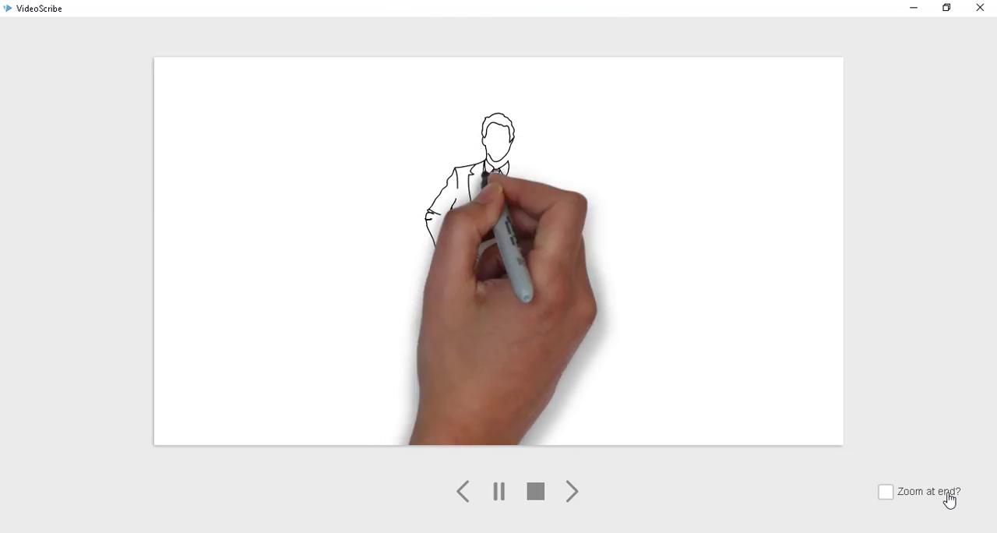
pyautogui.click(888, 495)
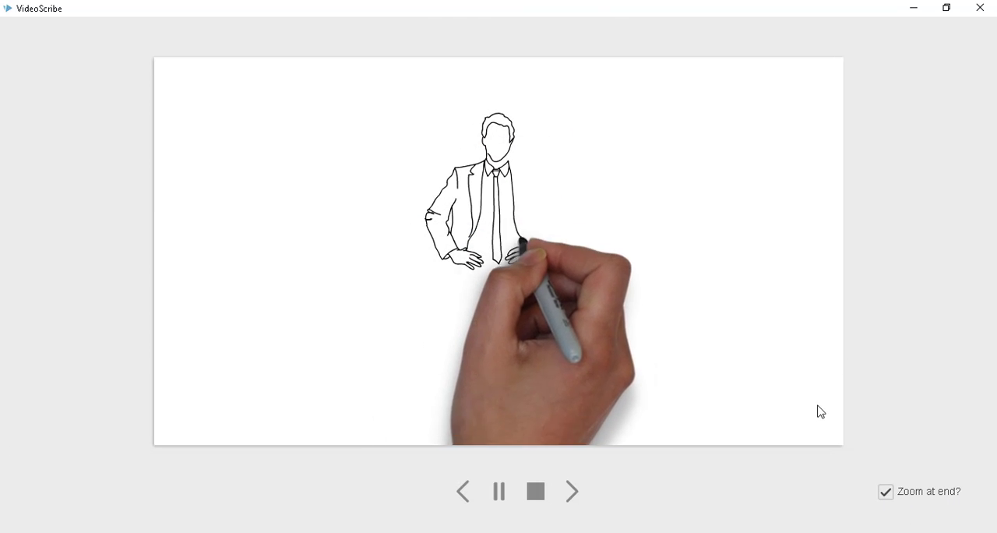
pyautogui.click(887, 493)
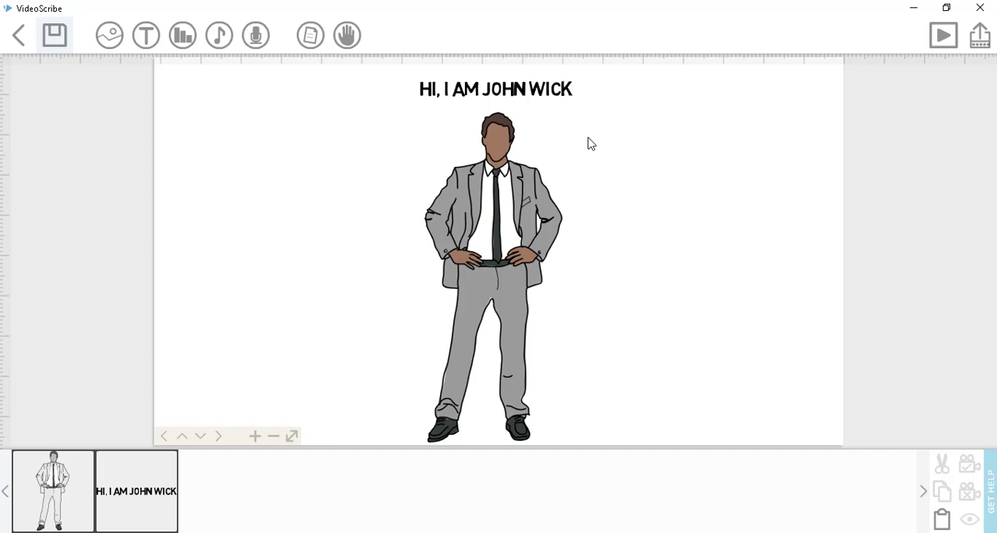
# - Clear the camera positions of the businessman image and the heading together, and deselect both
pyautogui.click(522, 203)
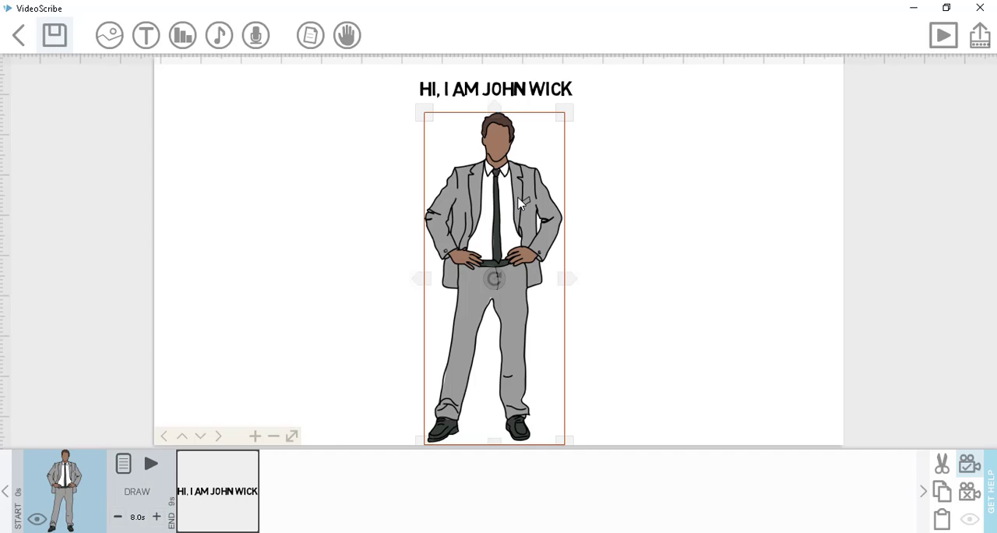
pyautogui.keyDown('ctrl'); pyautogui.click(517, 100); pyautogui.keyUp('ctrl')
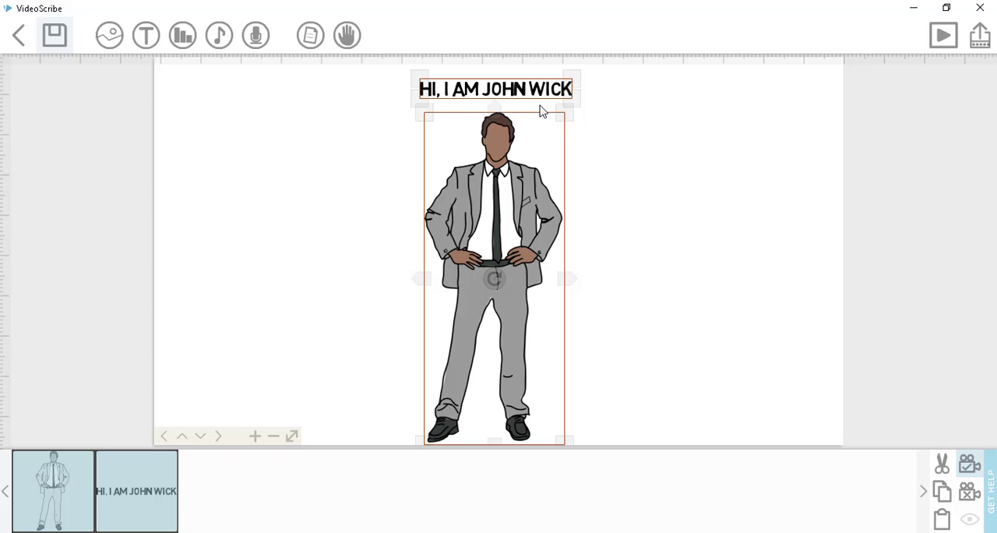
pyautogui.click(968, 495)
pyautogui.click(730, 230)
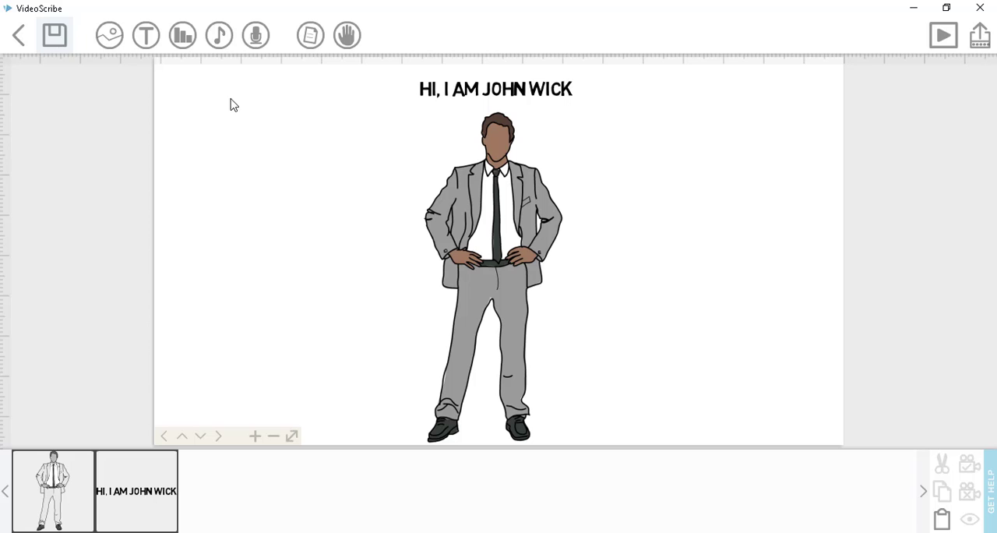
# - View the Add chart options and the music track library, closing each one
pyautogui.click(183, 41)
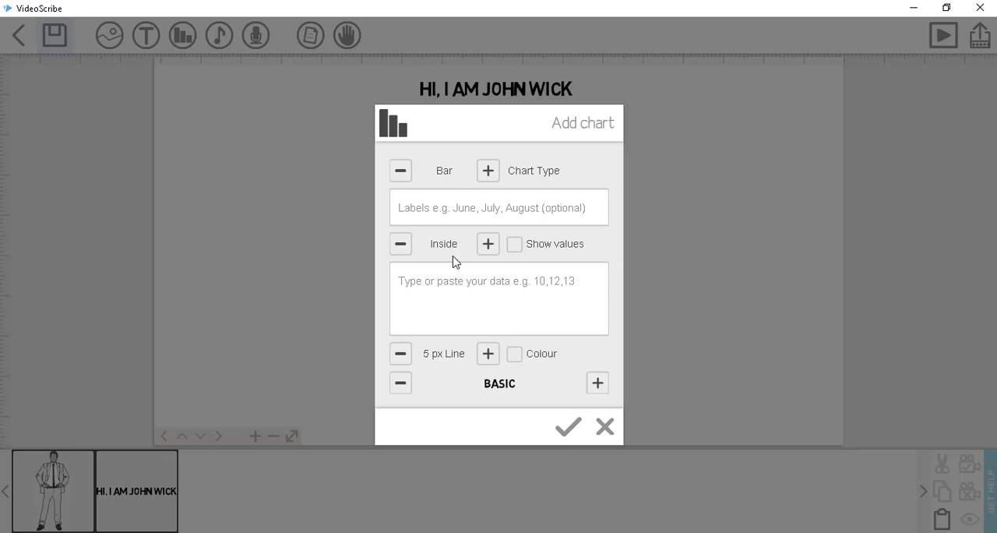
pyautogui.click(602, 434)
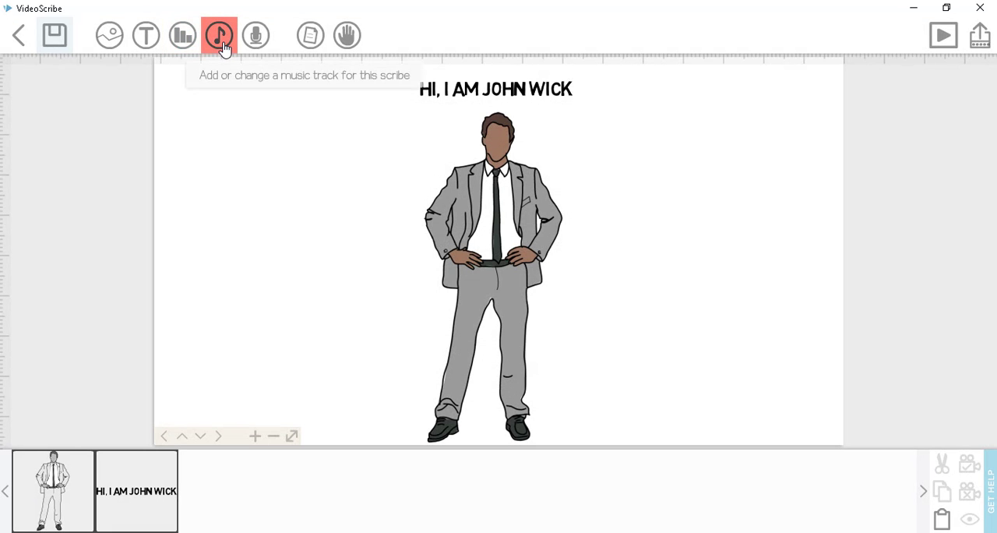
pyautogui.click(222, 46)
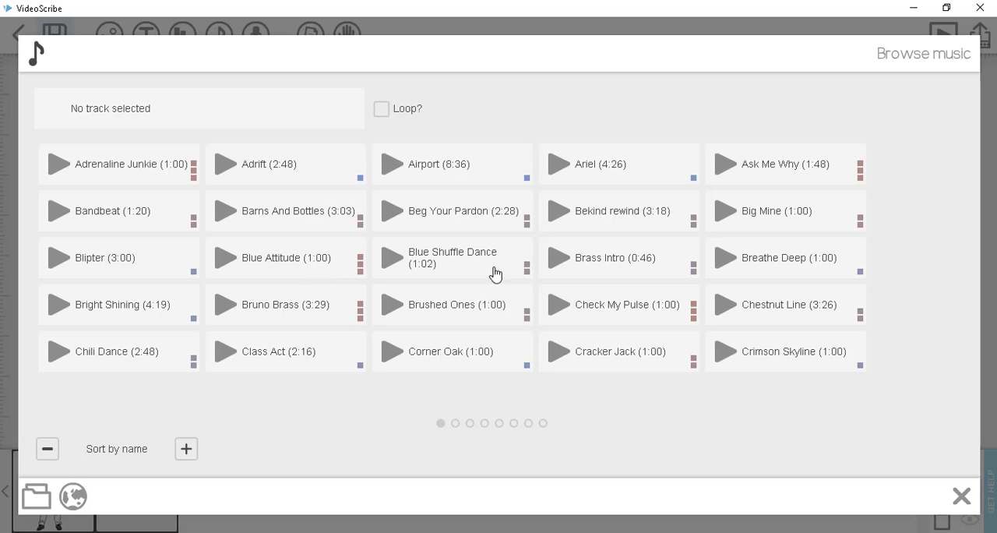
pyautogui.click(962, 503)
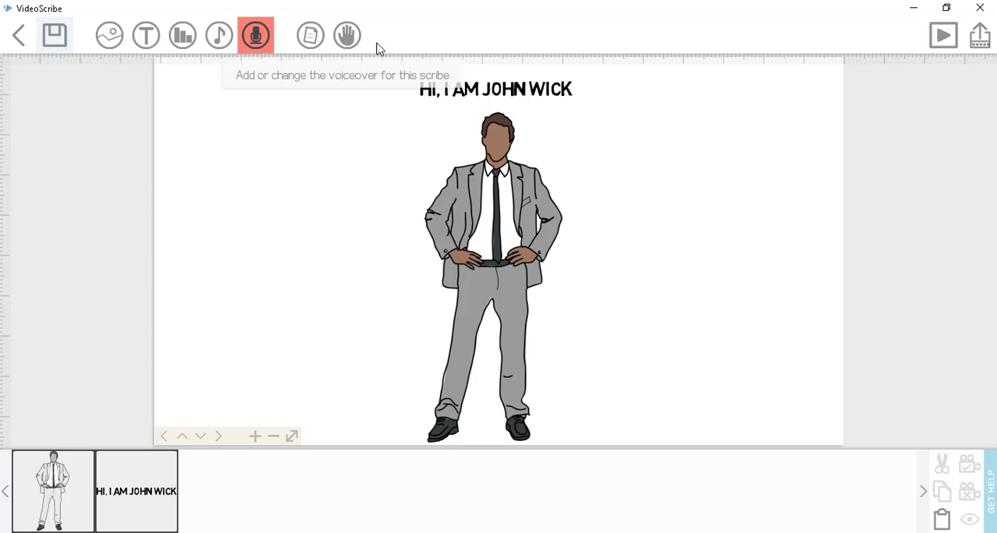
# - Try the coarse speckled paper texture on the canvas background, followed by the smooth light grey one
pyautogui.click(310, 38)
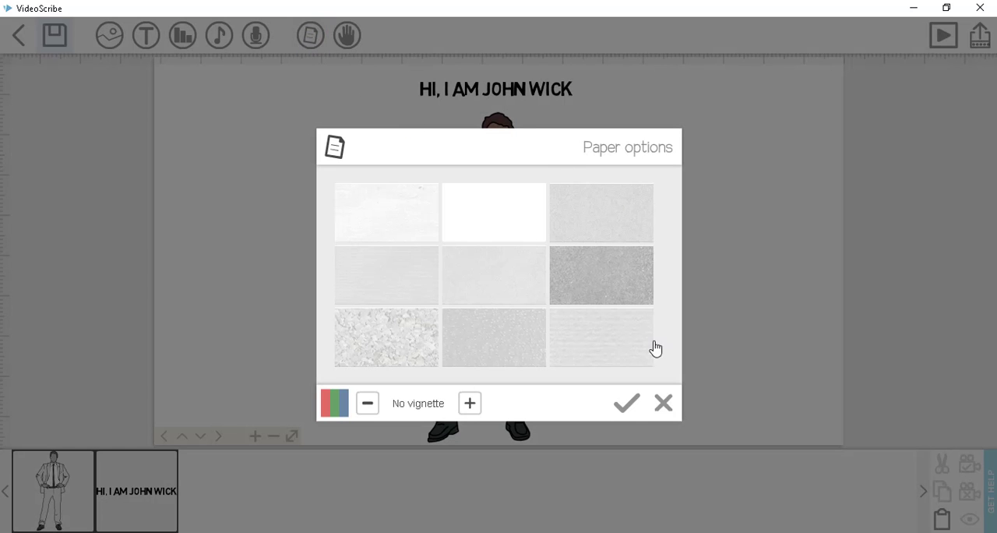
pyautogui.click(663, 403)
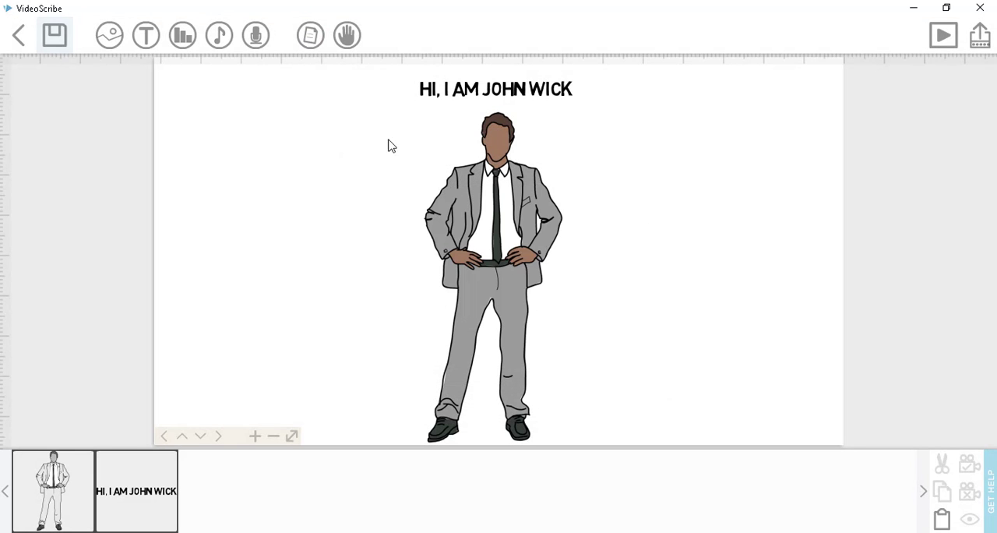
pyautogui.click(310, 38)
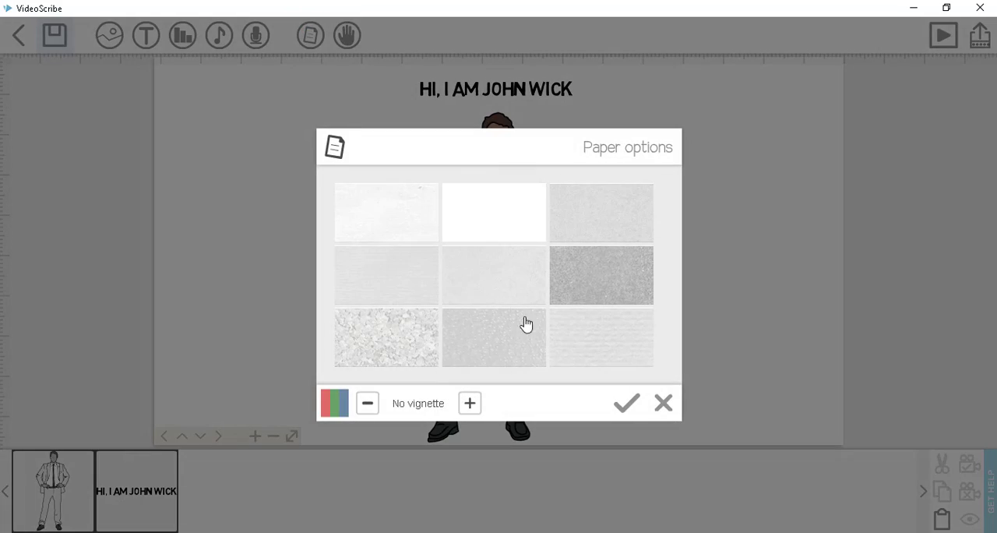
pyautogui.click(403, 348)
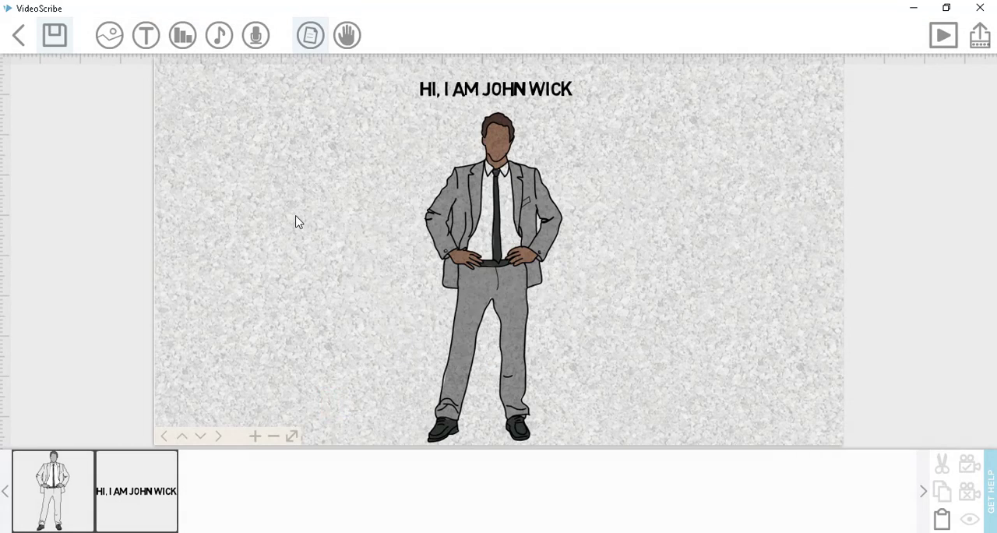
pyautogui.click(310, 35)
pyautogui.click(463, 289)
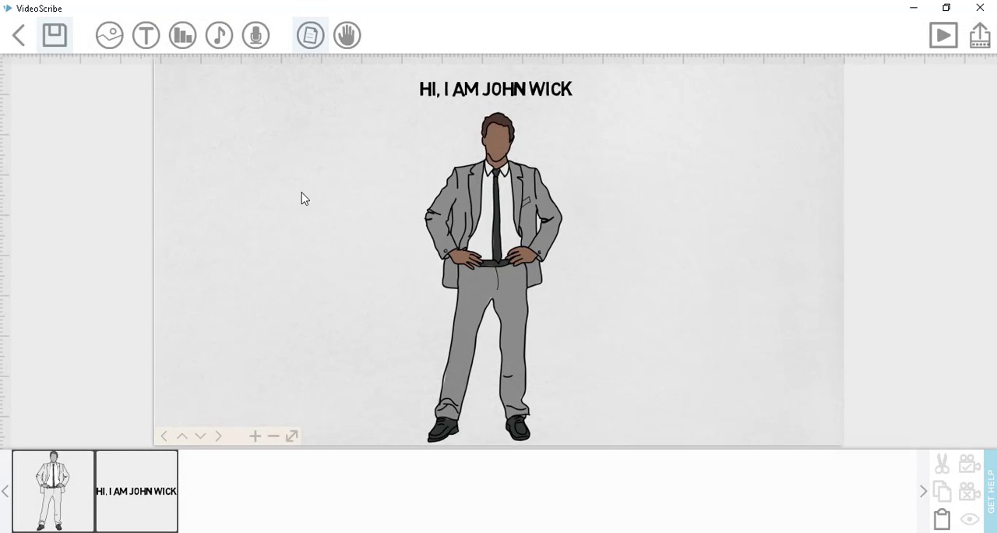
# - Set the paper colour to blue 76aadb and apply the coarse speckled texture to the background
pyautogui.click(308, 34)
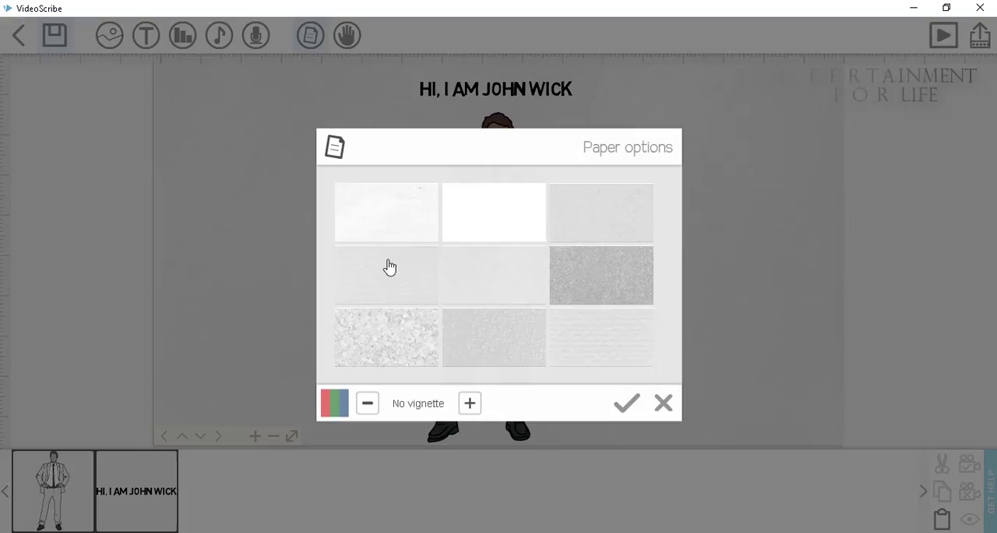
pyautogui.click(340, 405)
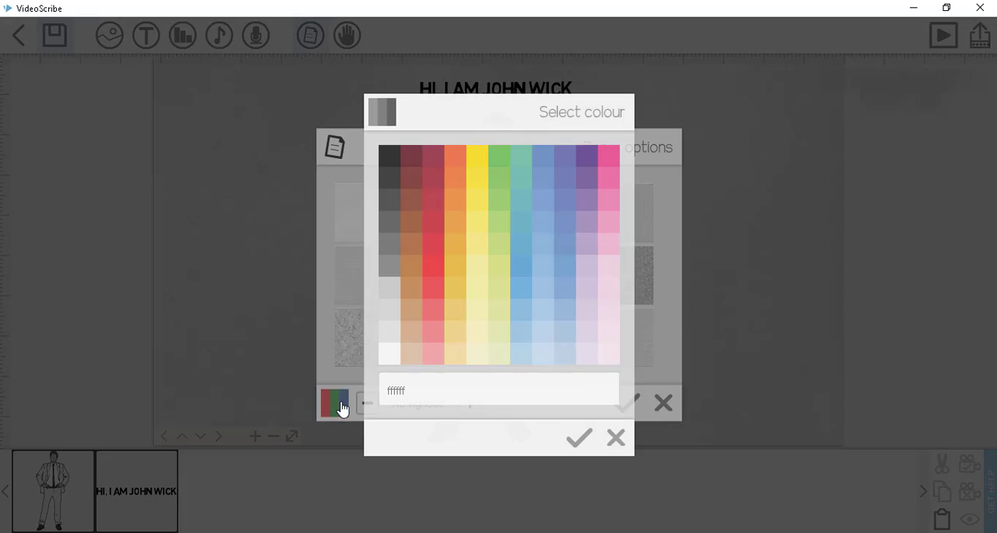
pyautogui.click(548, 245)
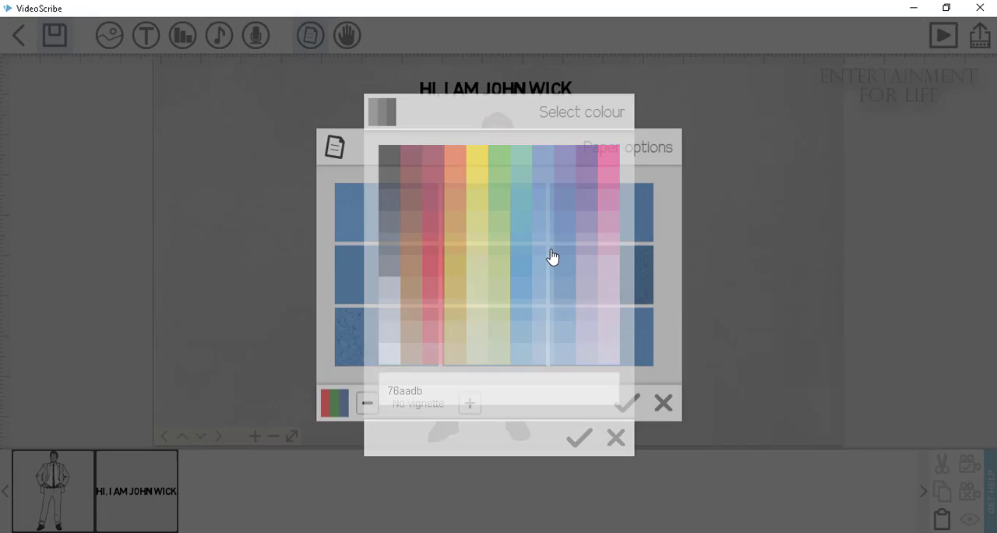
pyautogui.click(426, 338)
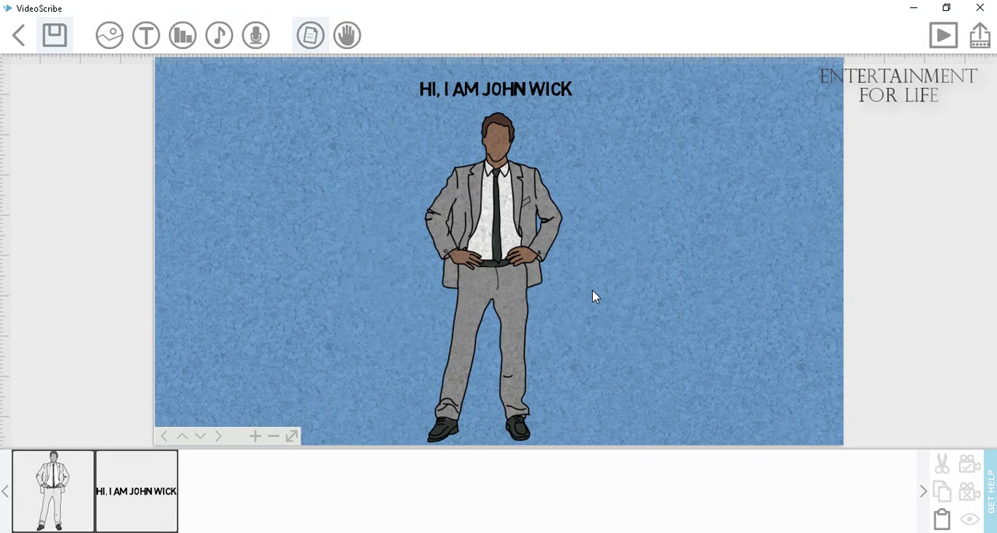
# - Change the paper colour to green and apply the darkest rough texture to the background
pyautogui.click(311, 40)
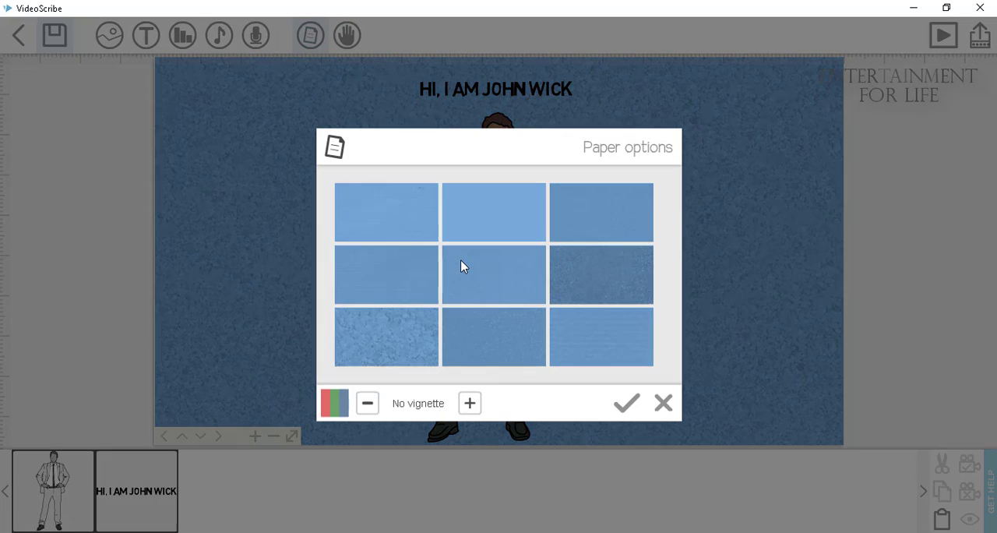
pyautogui.click(341, 403)
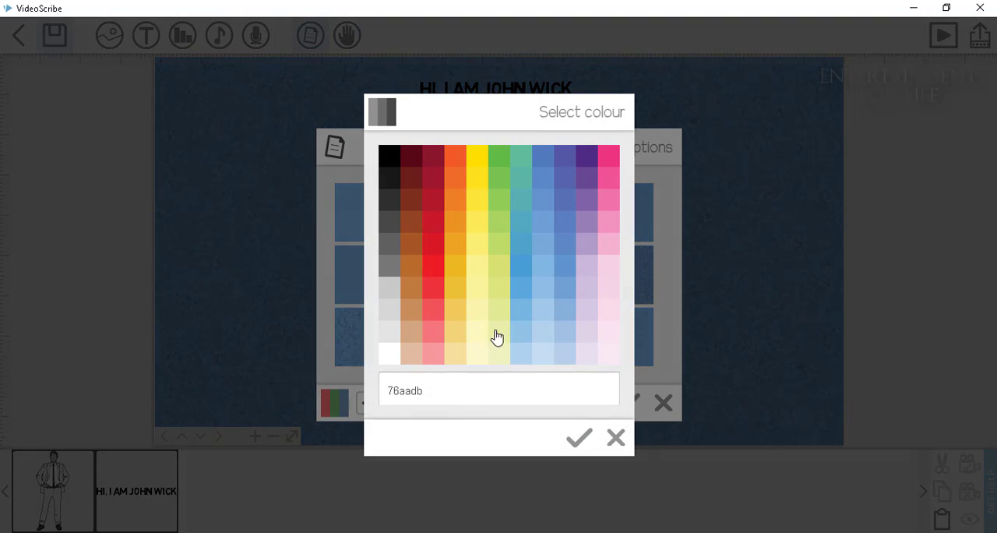
pyautogui.click(496, 190)
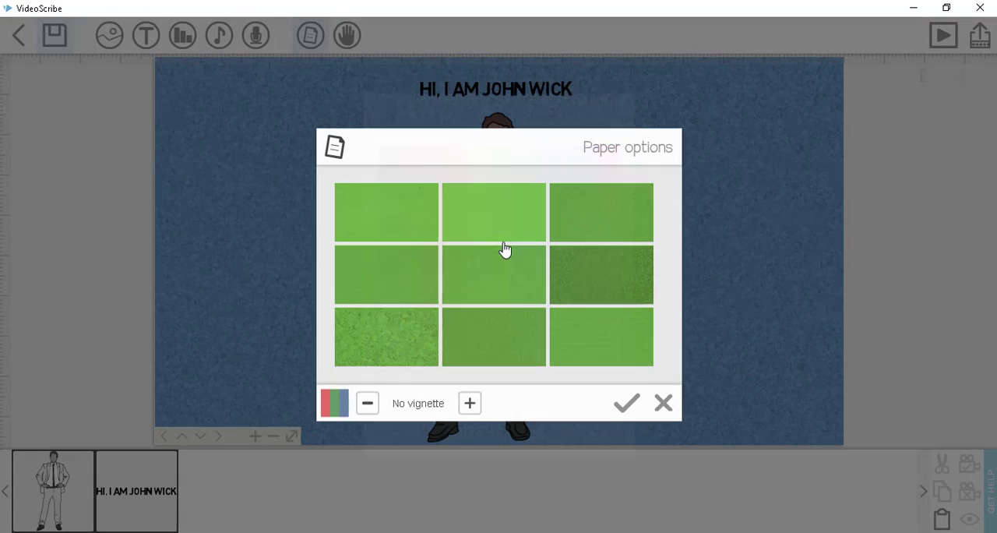
pyautogui.click(596, 289)
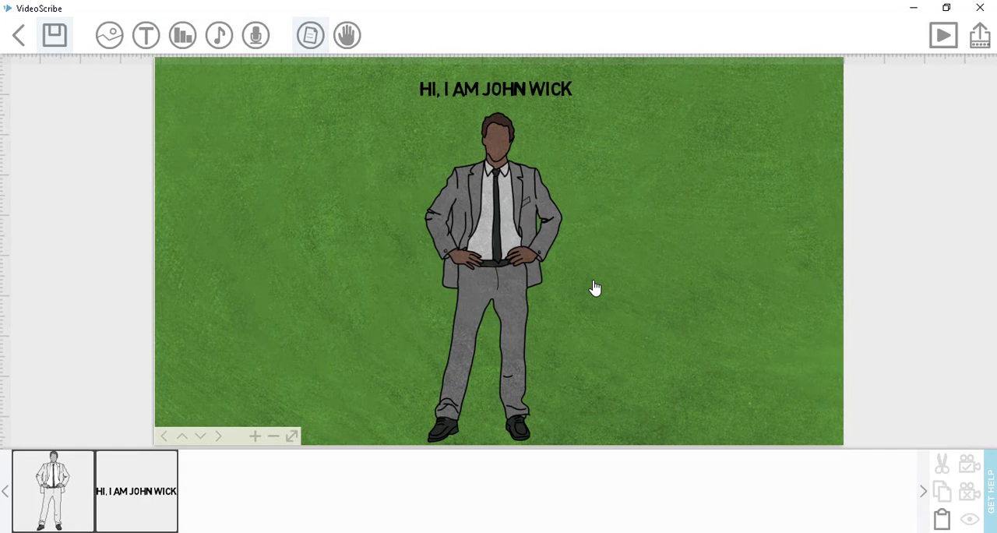
# - Add a vignette to the green paper and apply the coarse speckled texture
pyautogui.click(309, 35)
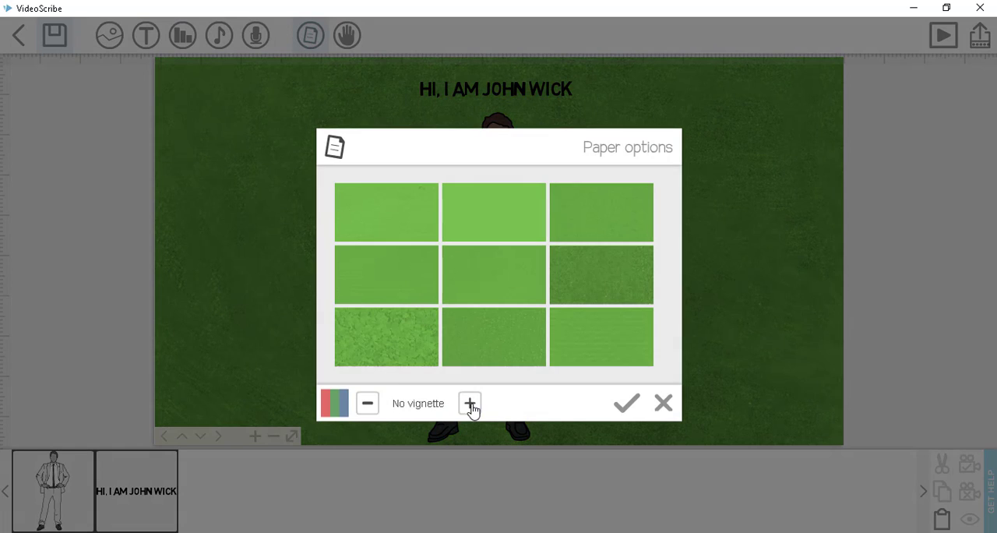
pyautogui.click(470, 404)
pyautogui.click(409, 340)
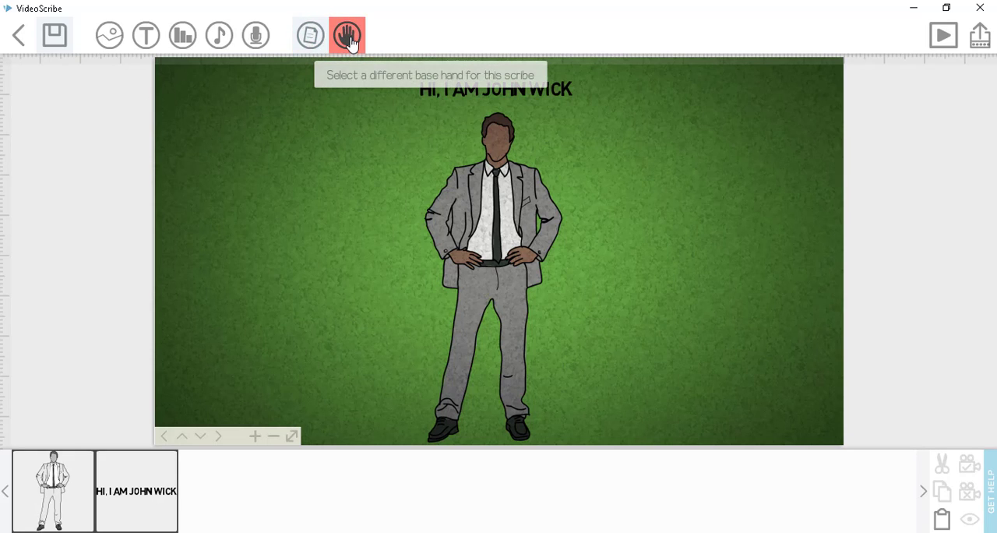
# - Preview the heading text, set its own drawing hand to the blank no-hand option, and preview it again
pyautogui.click(176, 480)
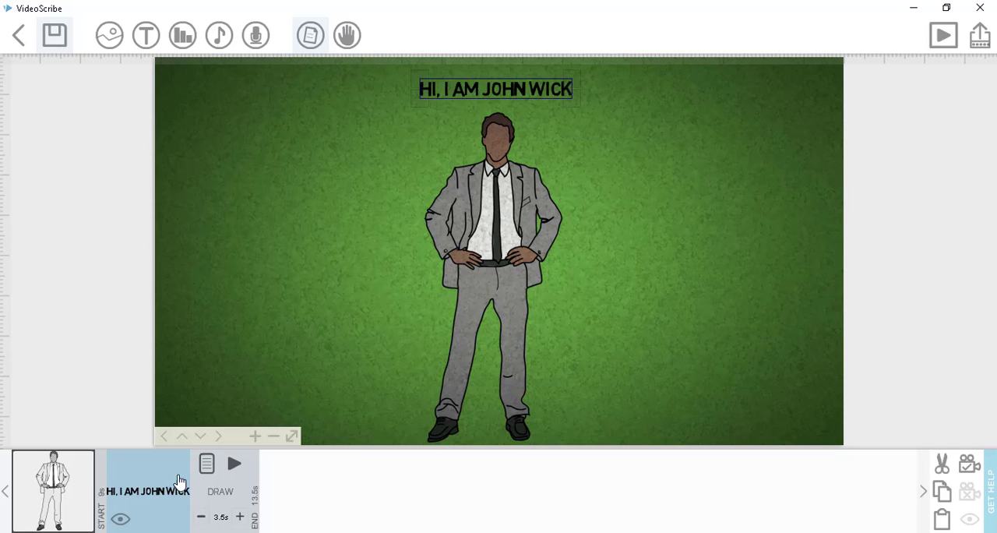
pyautogui.click(234, 465)
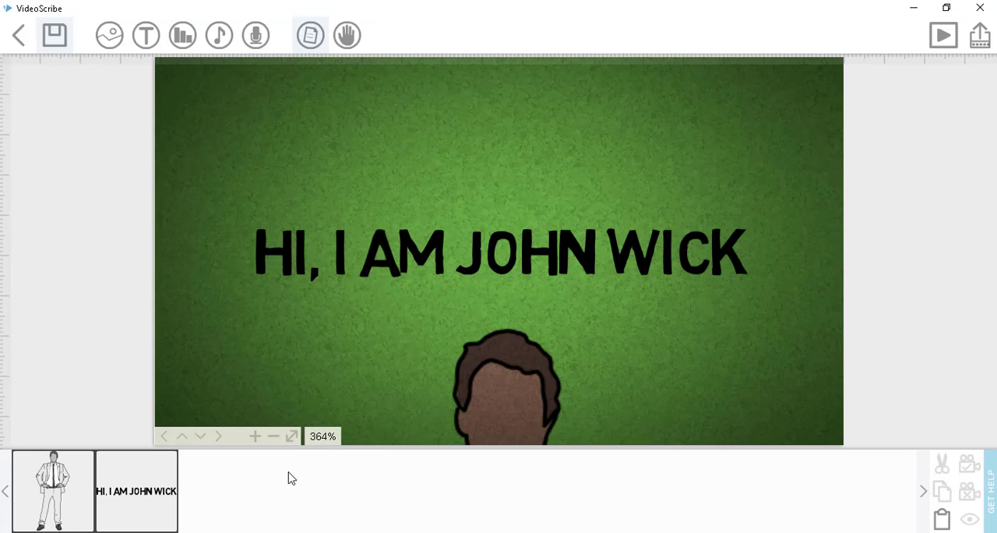
pyautogui.click(123, 491)
pyautogui.click(208, 465)
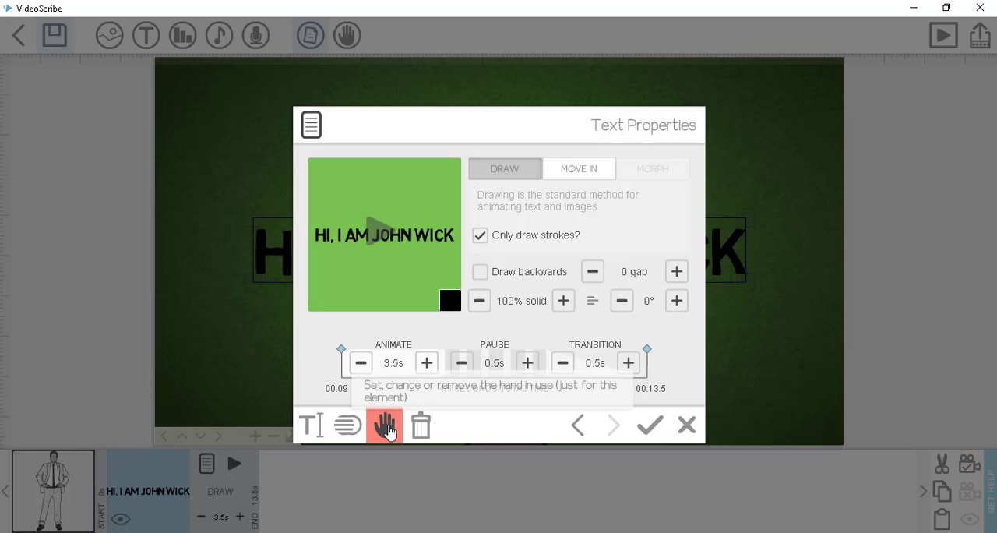
pyautogui.click(387, 428)
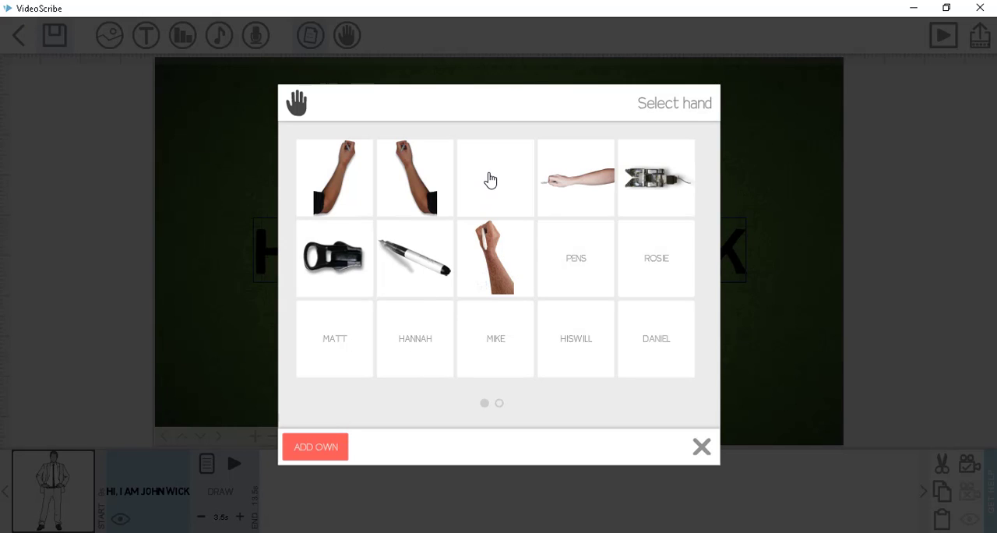
pyautogui.click(490, 180)
pyautogui.click(676, 429)
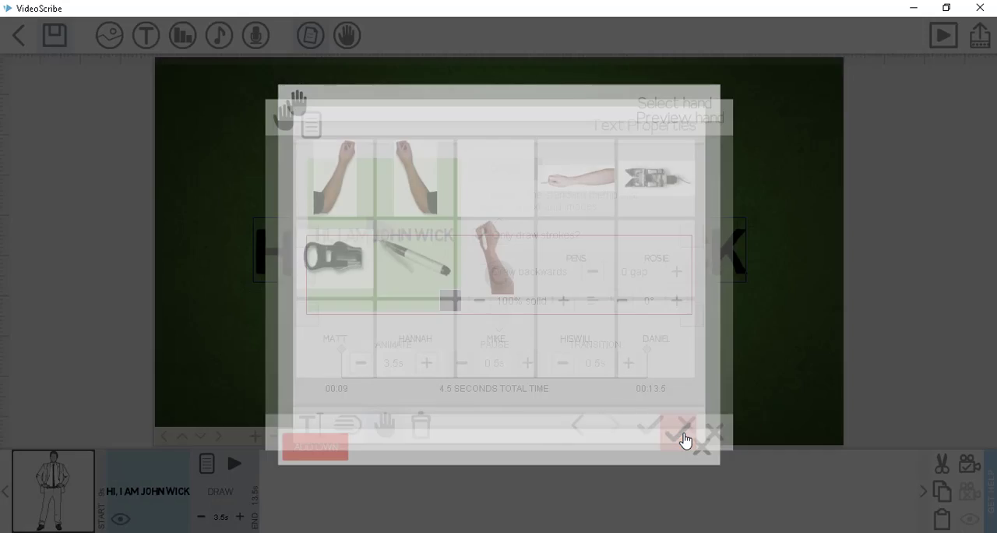
pyautogui.click(648, 434)
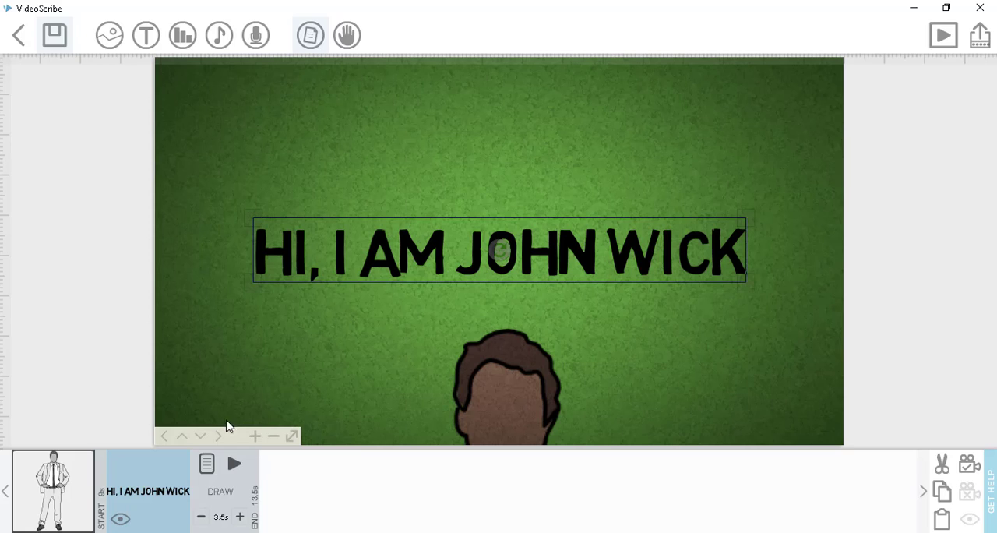
pyautogui.click(235, 466)
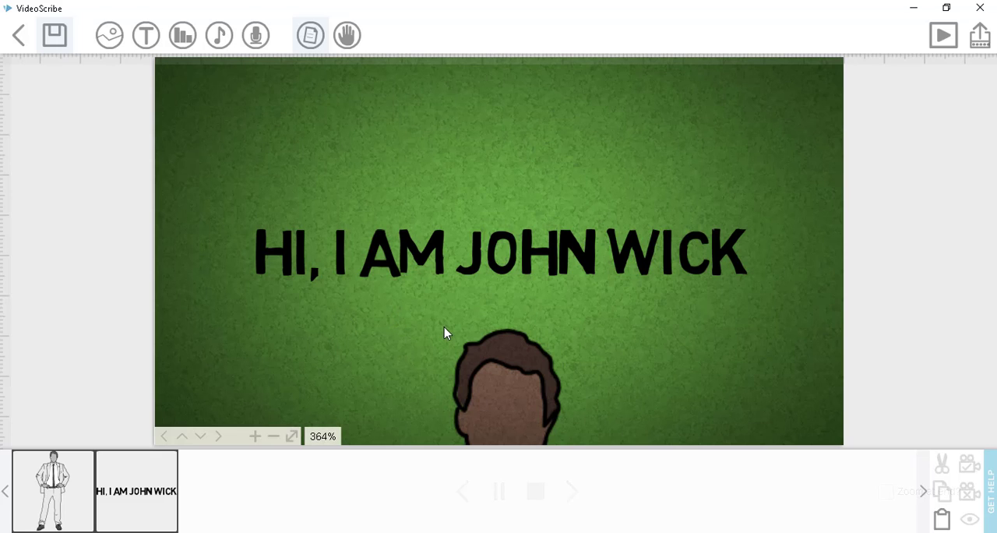
# - Set the base hand for the whole scribe to the blank option and preview from the man image
pyautogui.click(291, 436)
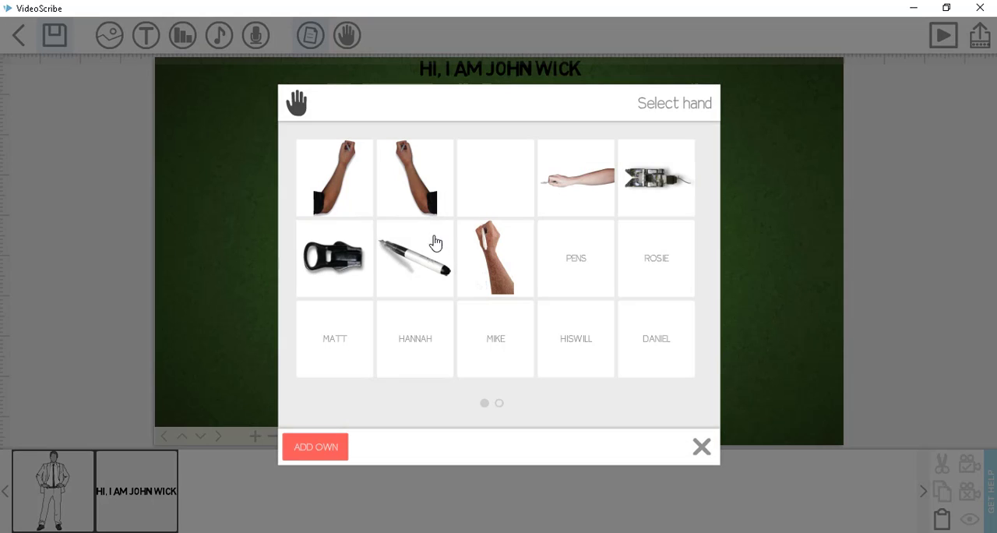
pyautogui.click(469, 169)
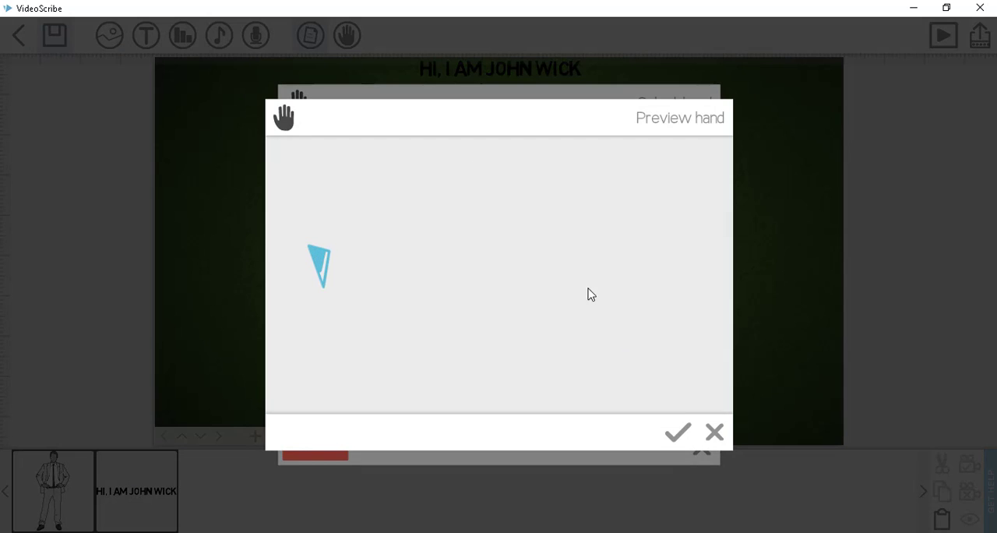
pyautogui.click(677, 431)
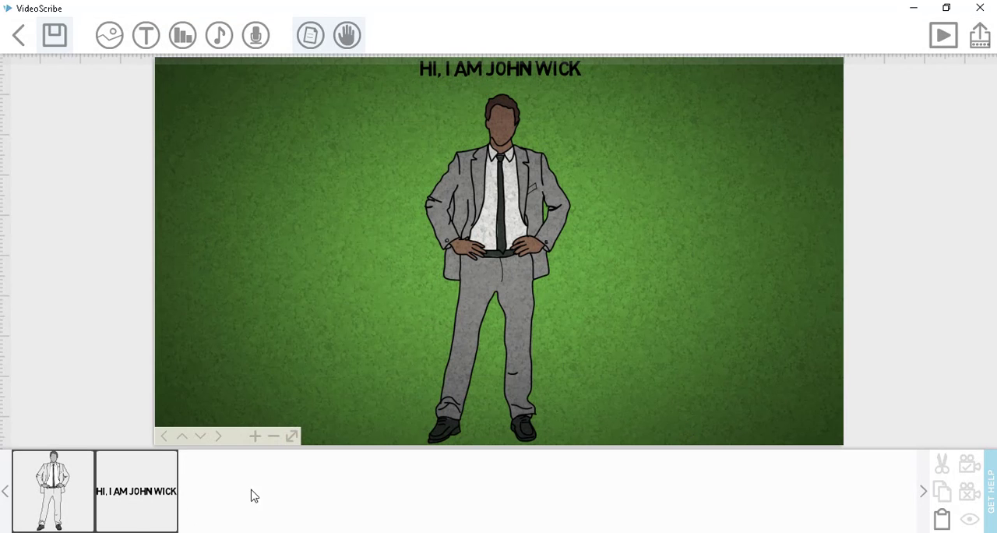
pyautogui.click(31, 492)
pyautogui.click(149, 462)
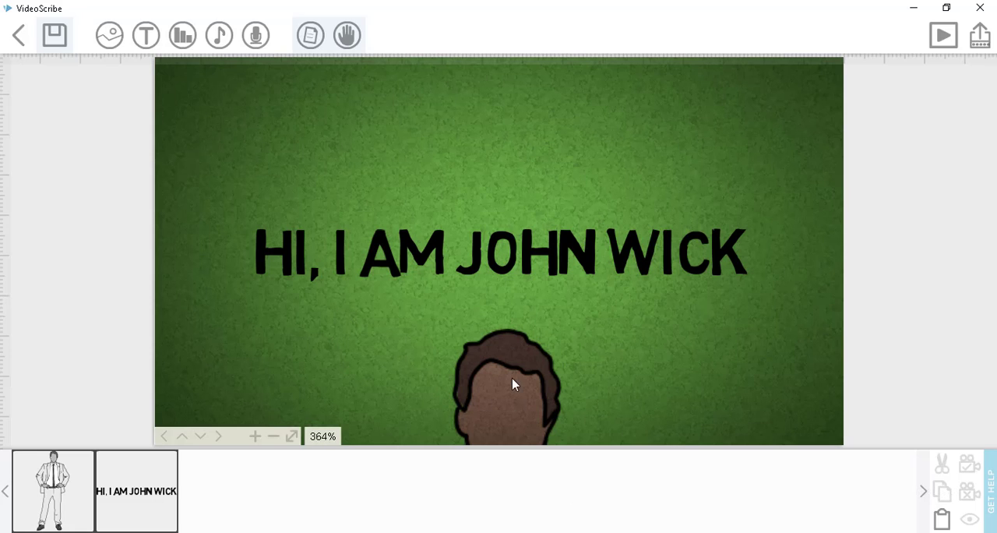
# - Look over the recently used images available for adding to the canvas
pyautogui.click(292, 437)
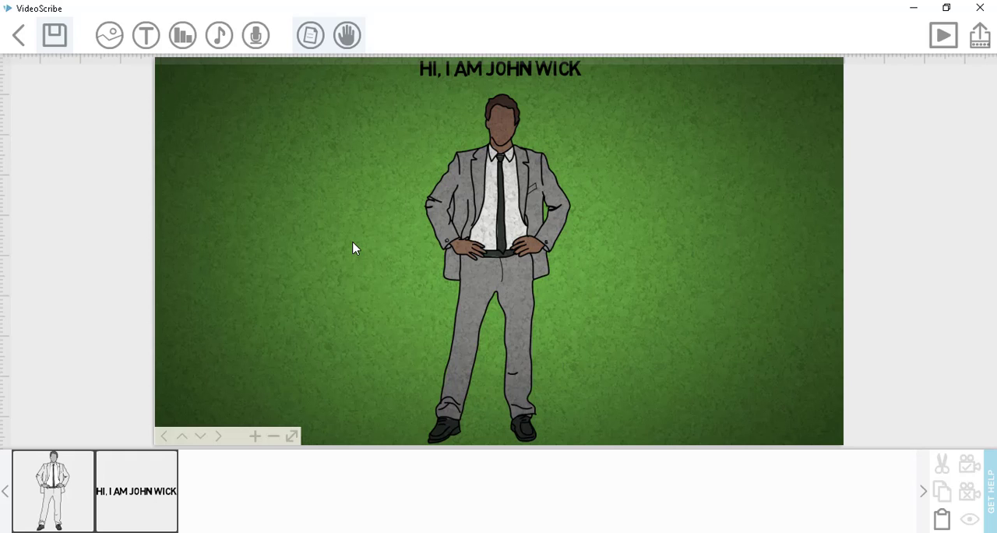
pyautogui.click(109, 36)
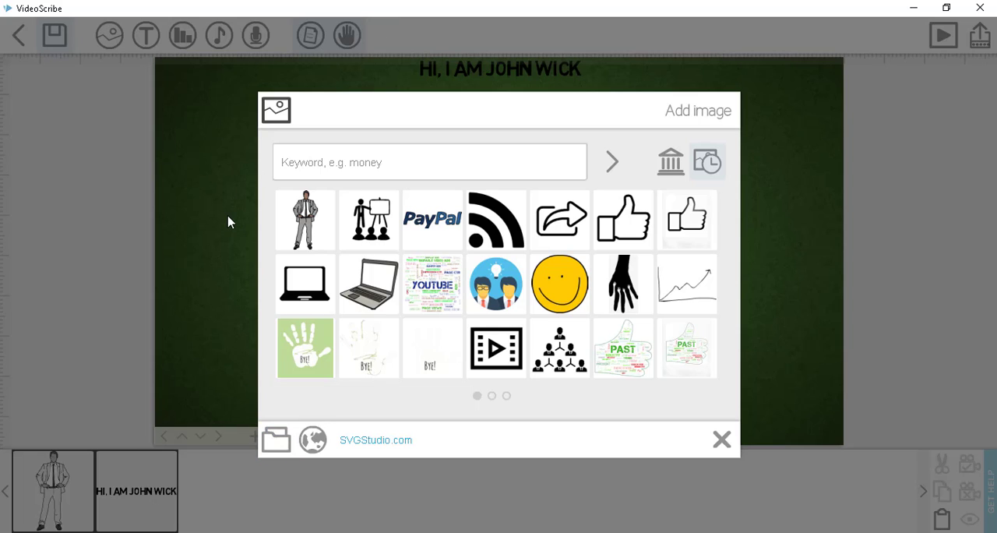
pyautogui.click(721, 439)
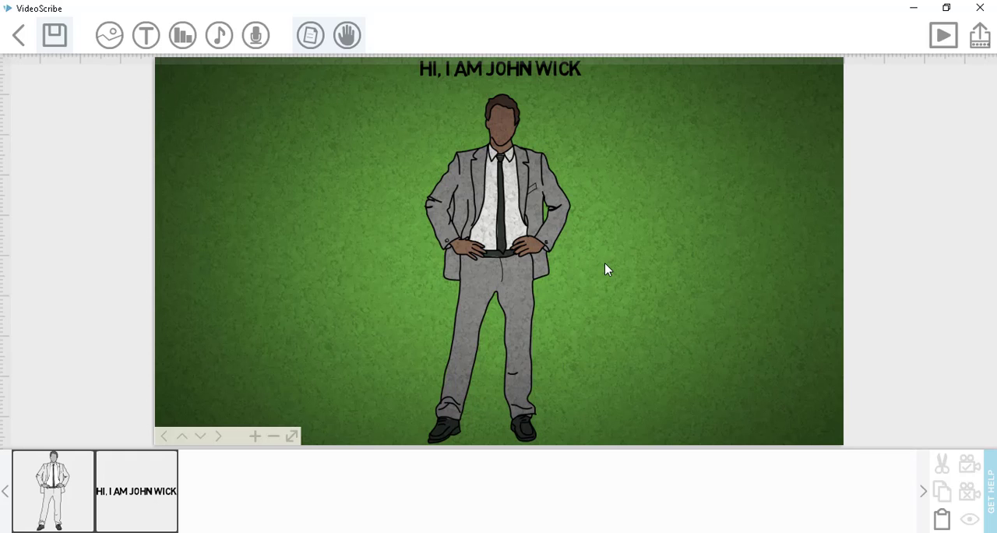
# - Change the heading text's font from BASIC to the next available serif font and preview the text
pyautogui.click(134, 497)
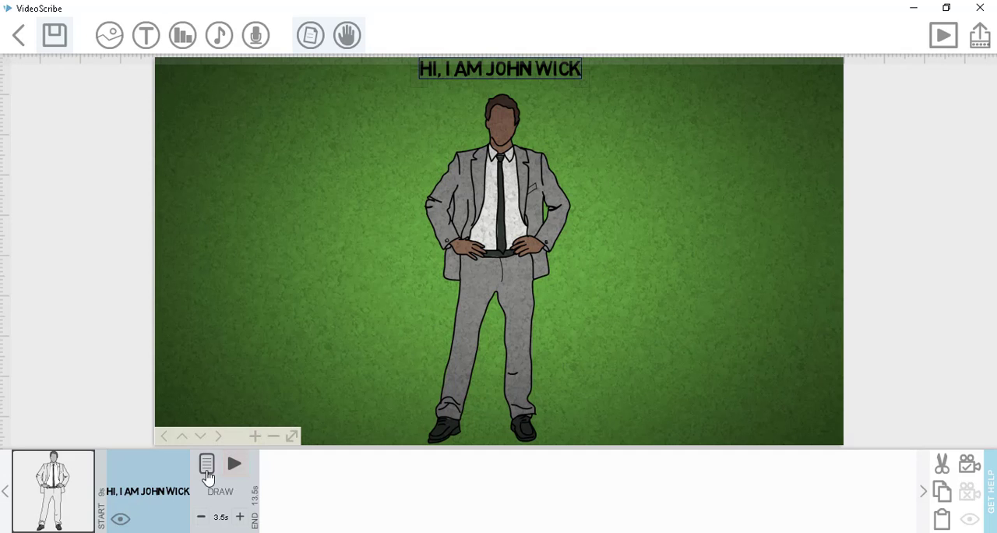
pyautogui.click(207, 465)
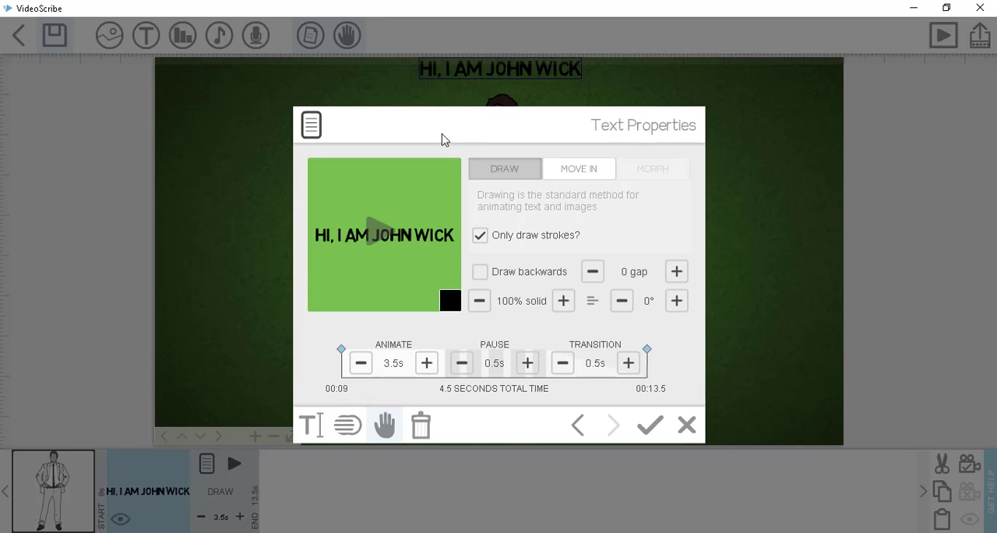
pyautogui.click(311, 426)
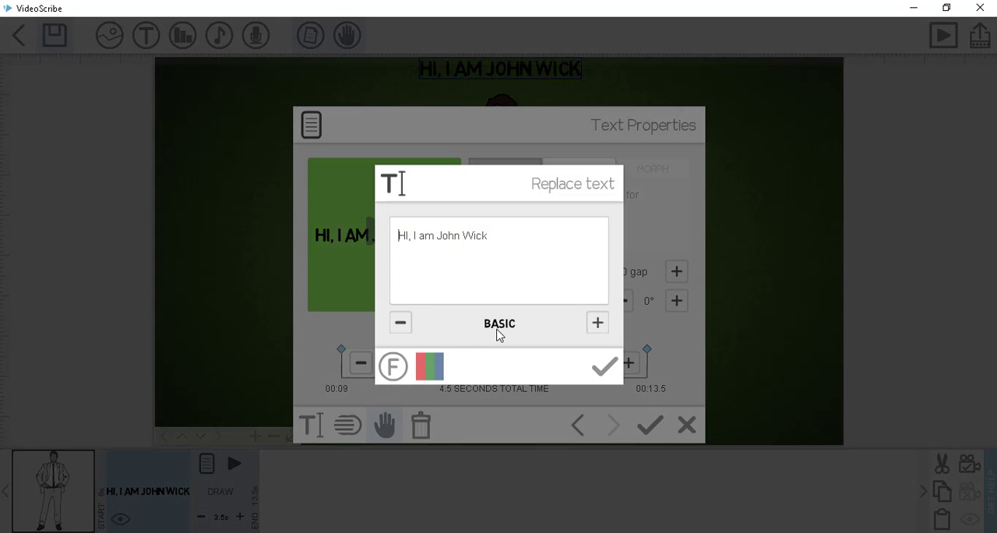
pyautogui.click(598, 324)
pyautogui.click(603, 366)
pyautogui.click(650, 424)
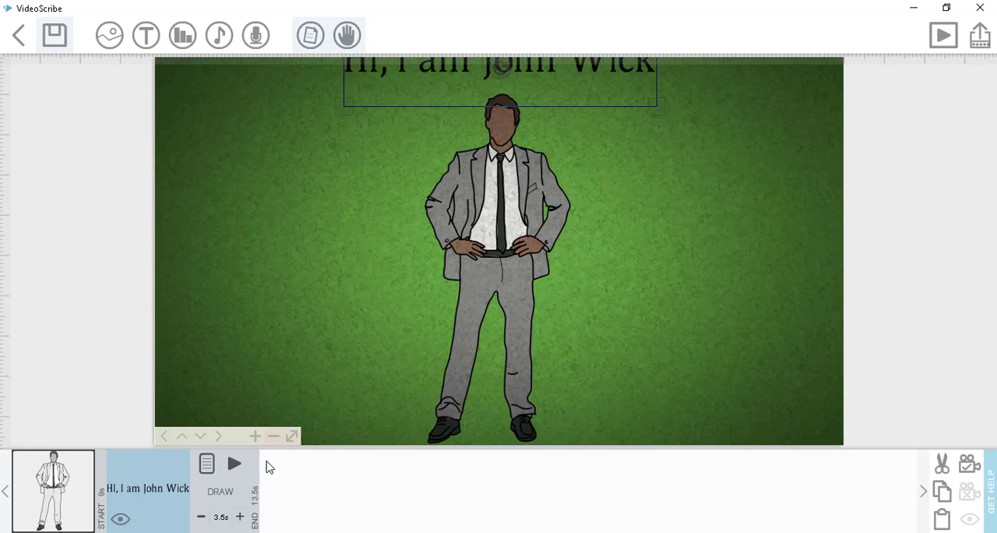
pyautogui.click(234, 464)
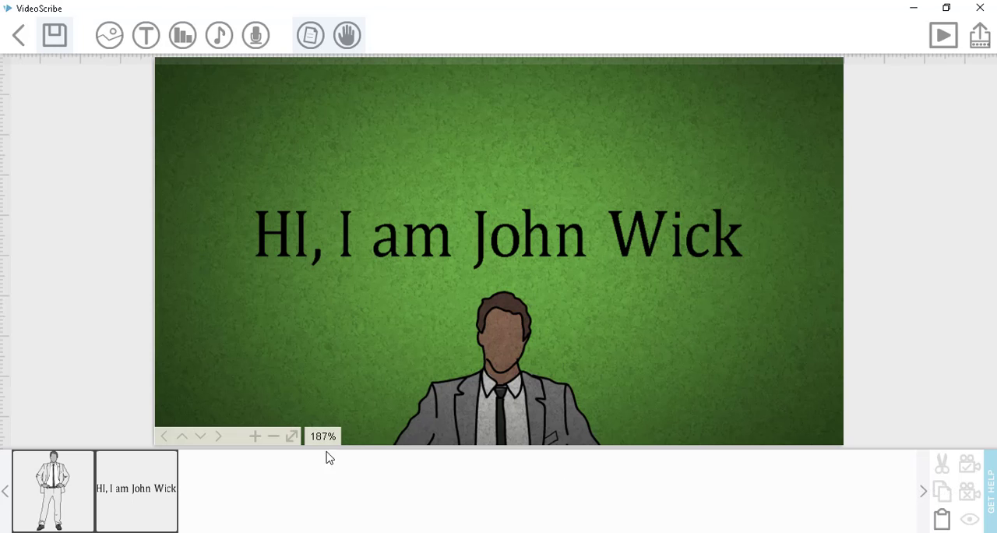
# - Reduce the heading text's opacity to 55% solid and preview it
pyautogui.click(185, 487)
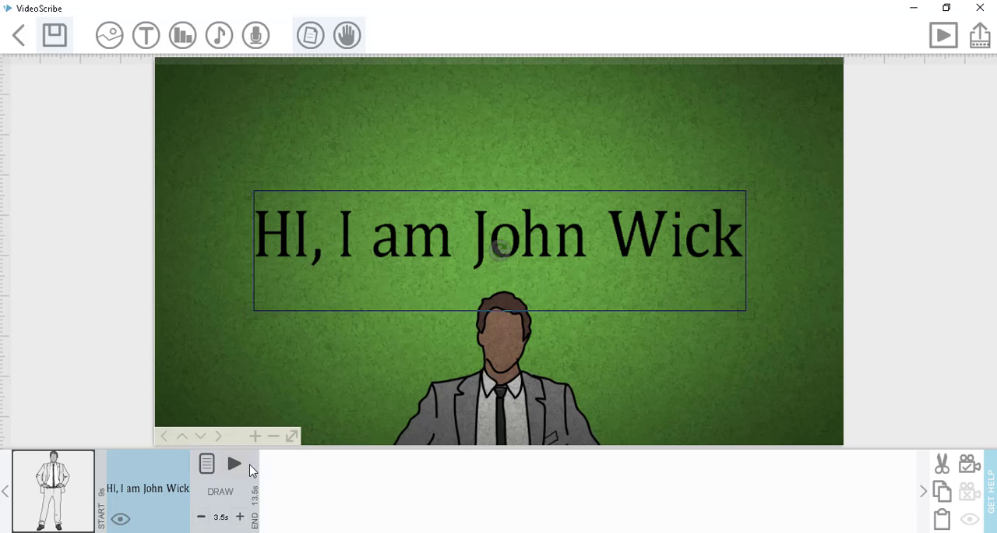
pyautogui.click(206, 462)
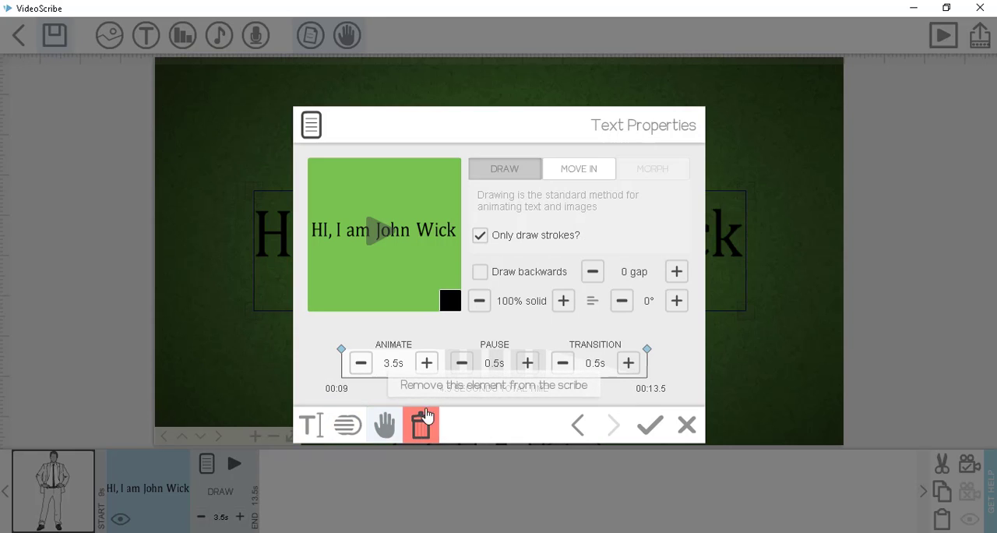
pyautogui.click(479, 306)
pyautogui.click(479, 306)
pyautogui.click(479, 306)
pyautogui.click(479, 307)
pyautogui.click(479, 306)
pyautogui.click(479, 306)
pyautogui.click(479, 306)
pyautogui.click(480, 306)
pyautogui.click(479, 306)
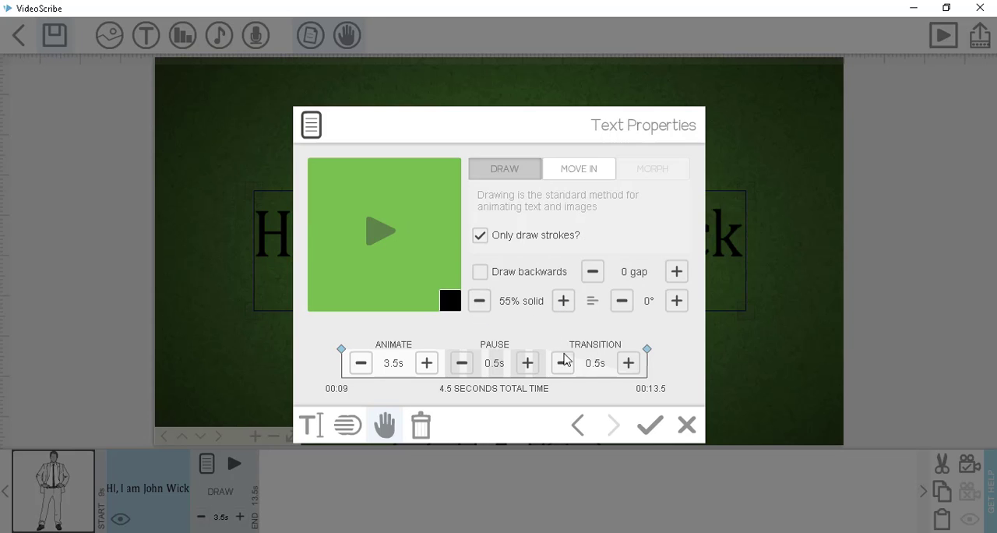
pyautogui.click(650, 424)
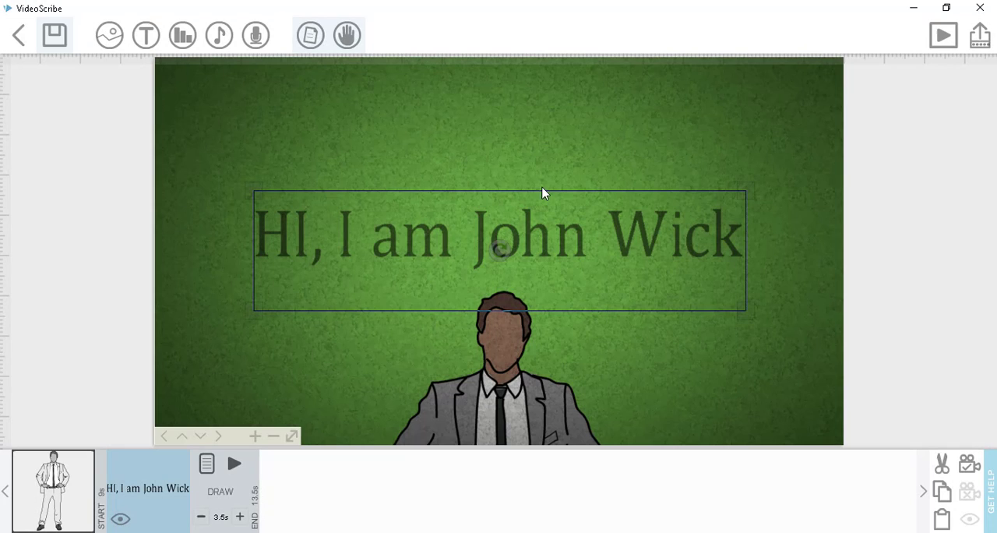
pyautogui.click(233, 463)
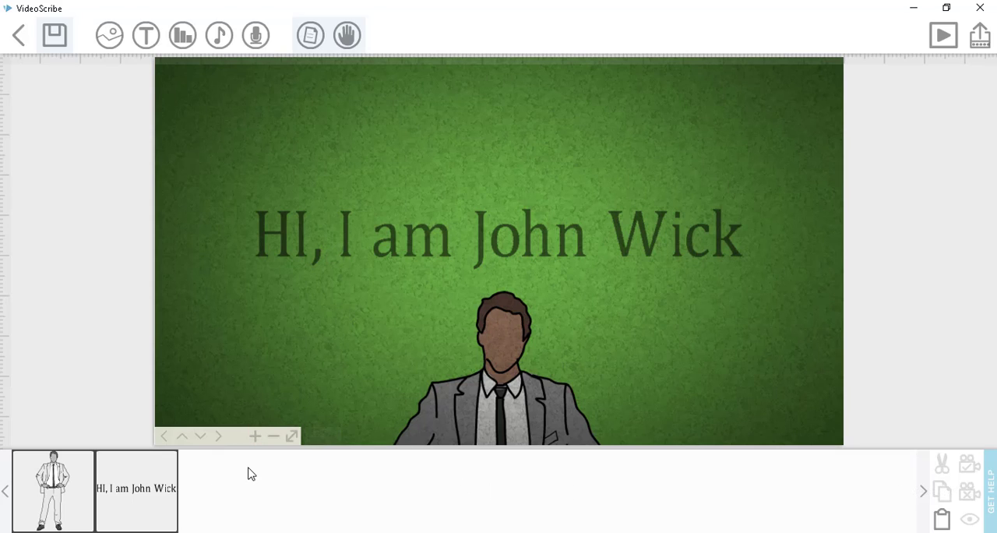
# - Set the heading text's alignment to centred
pyautogui.click(141, 487)
pyautogui.click(206, 464)
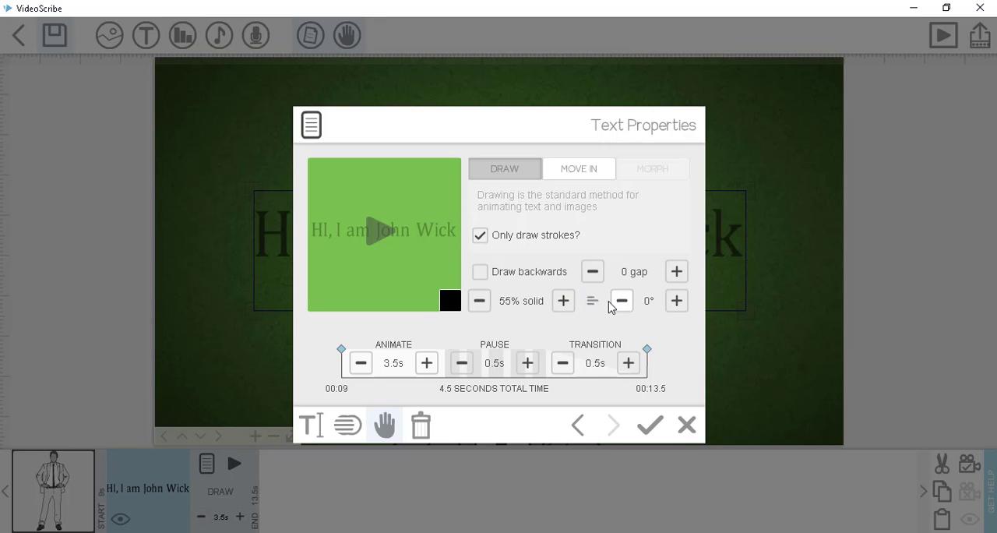
pyautogui.click(593, 304)
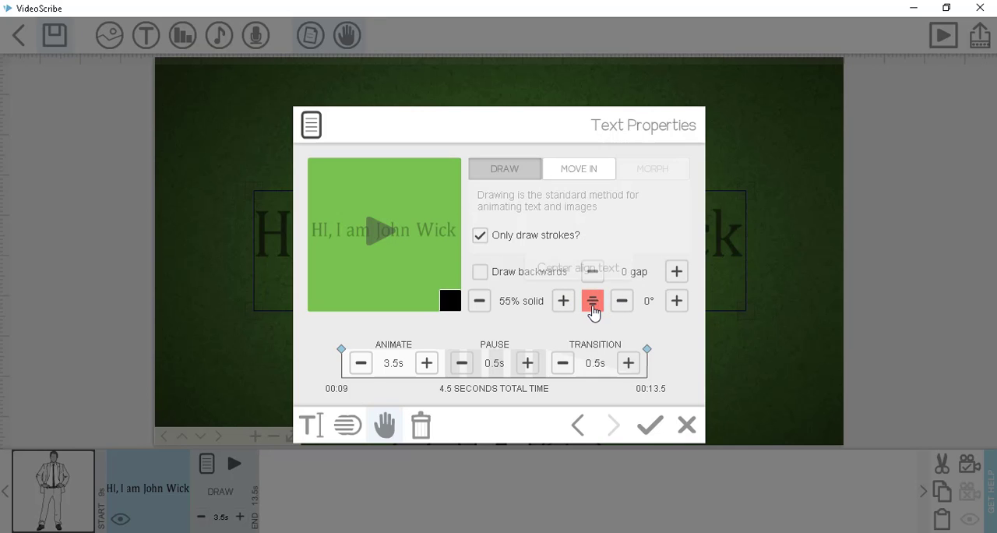
pyautogui.click(650, 425)
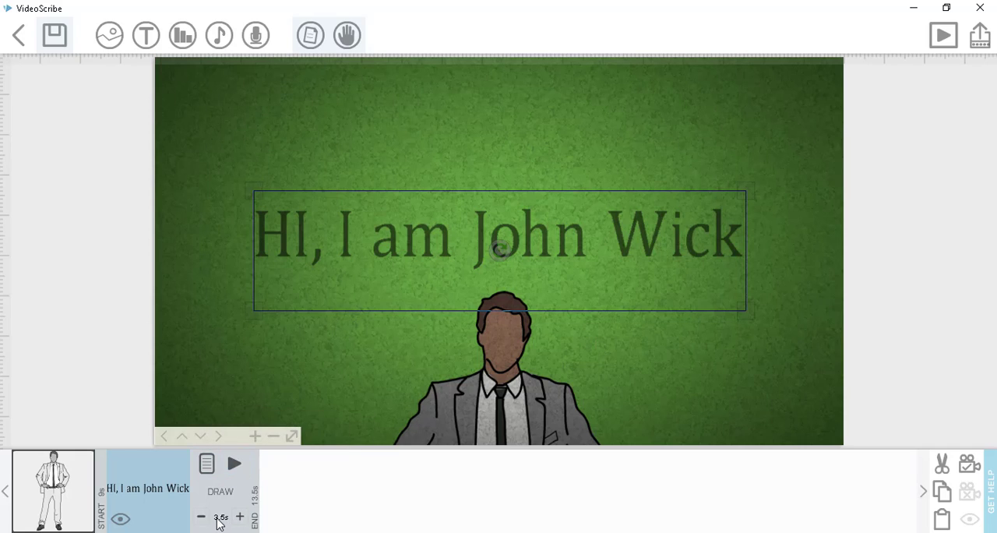
# - Keep the heading text's animate time at 3.5 seconds, turn off drawing only strokes, and preview the text
pyautogui.click(206, 464)
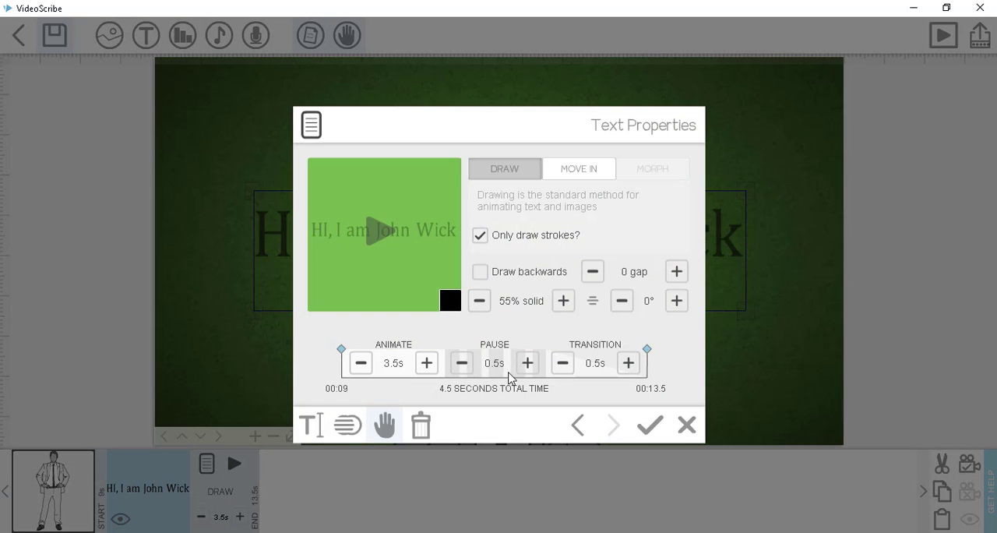
pyautogui.click(393, 363)
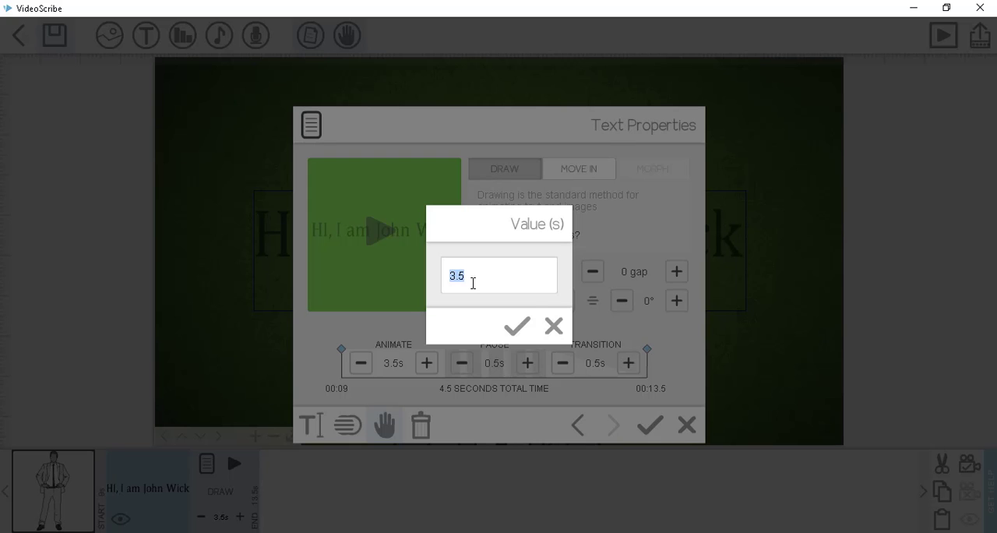
pyautogui.click(520, 327)
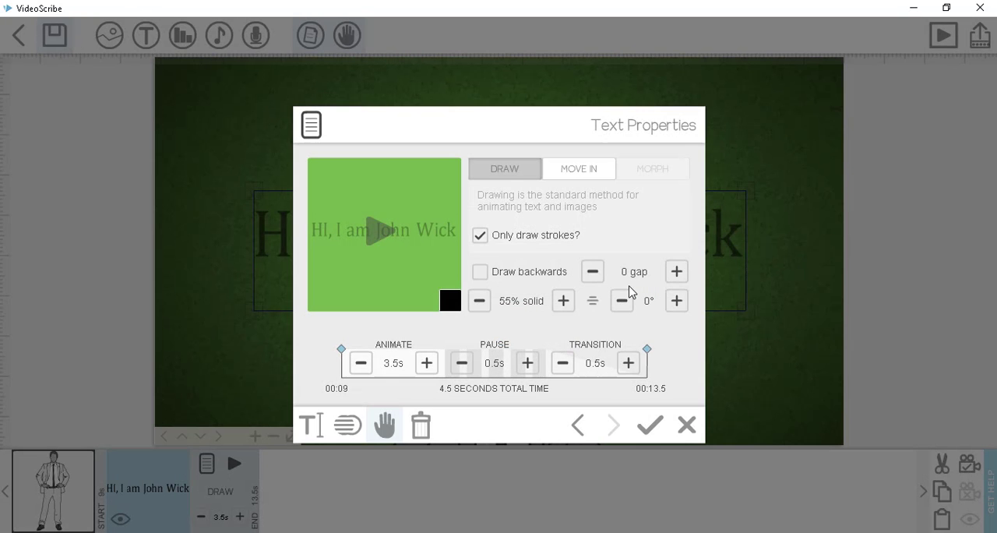
pyautogui.click(481, 236)
pyautogui.click(650, 424)
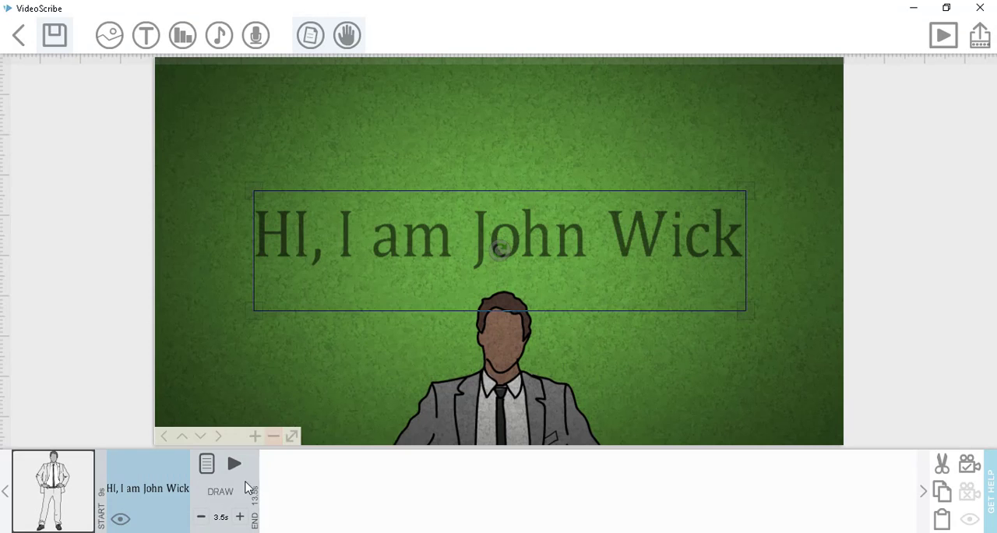
pyautogui.click(234, 465)
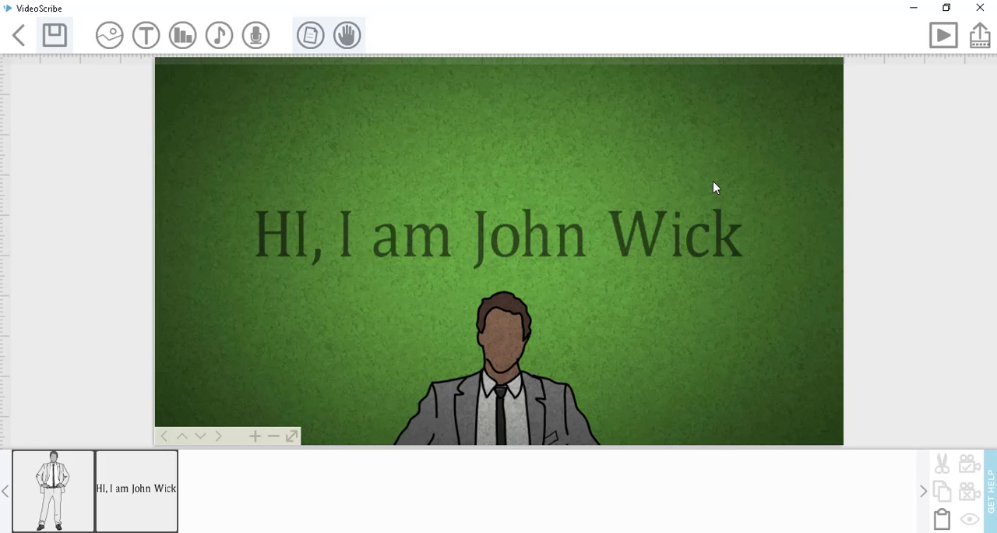
# - Set one shared camera view framing both the full man image and the heading text, and preview the scribe
pyautogui.click(291, 436)
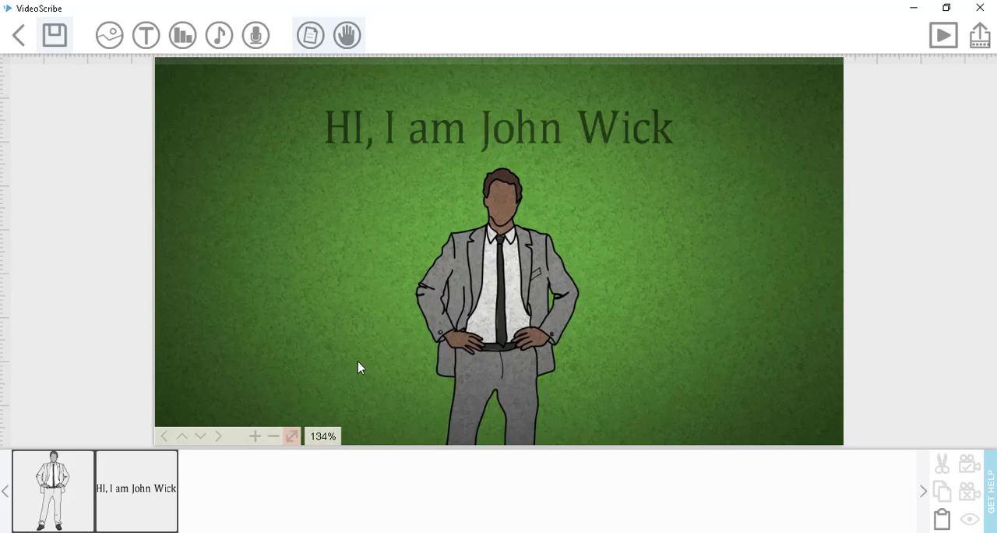
pyautogui.click(473, 102)
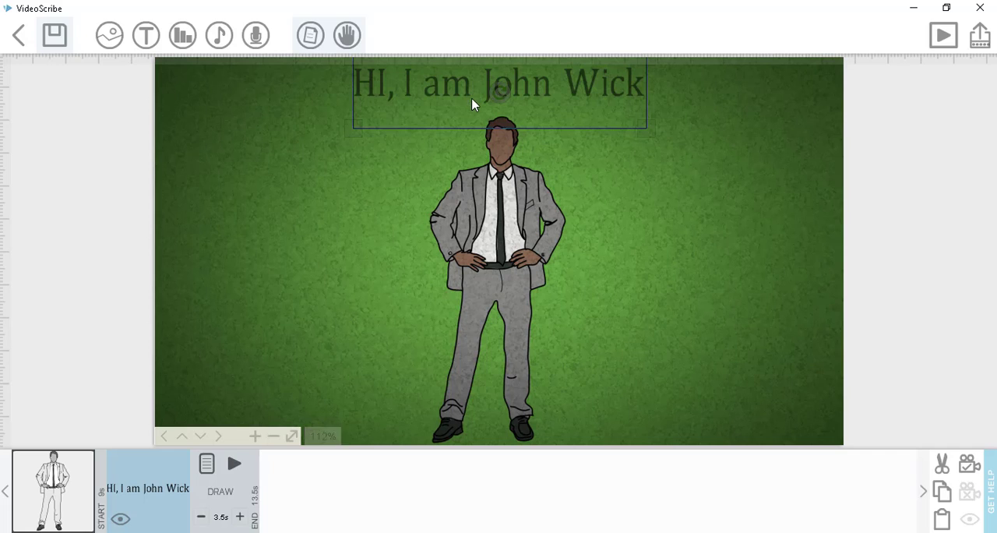
pyautogui.keyDown('ctrl'); pyautogui.click(518, 201); pyautogui.keyUp('ctrl')
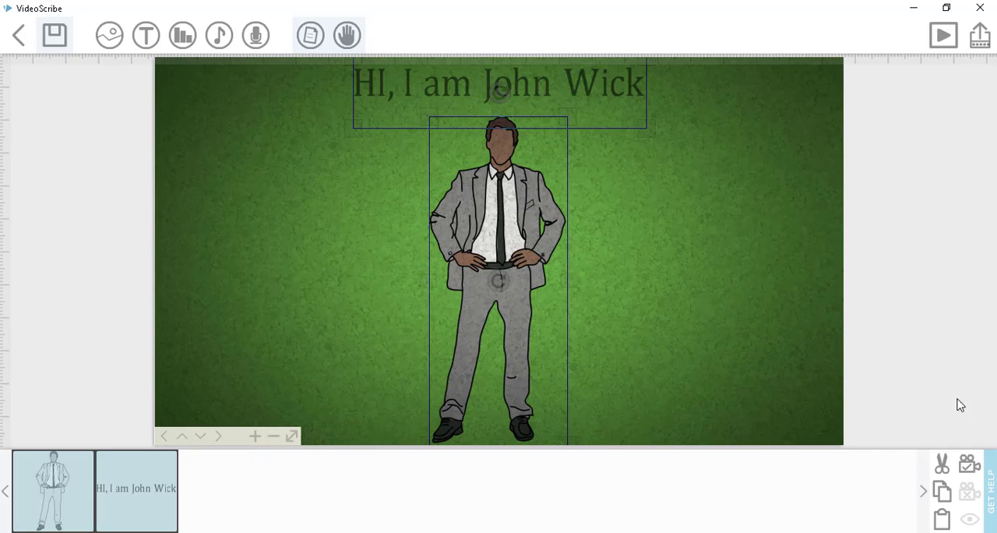
pyautogui.click(612, 239)
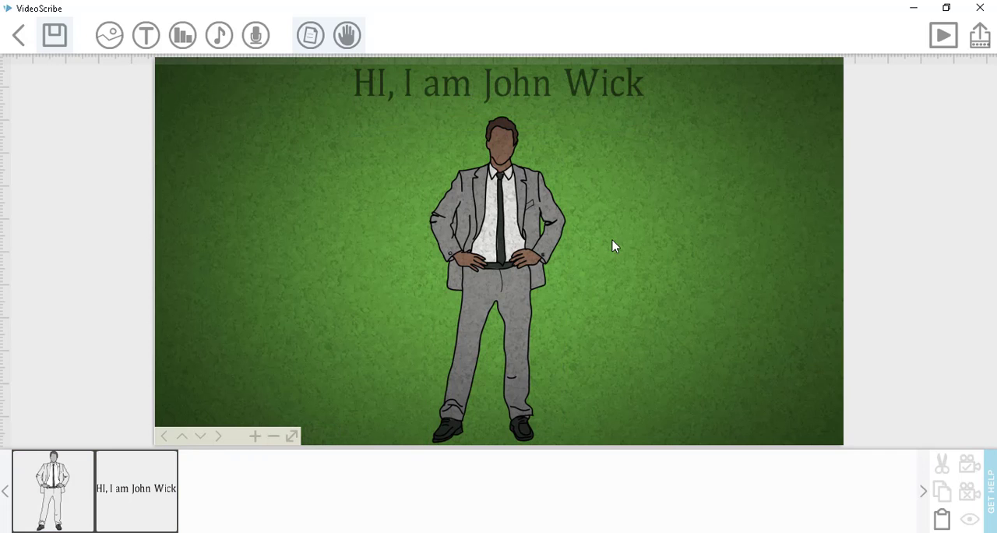
pyautogui.click(943, 35)
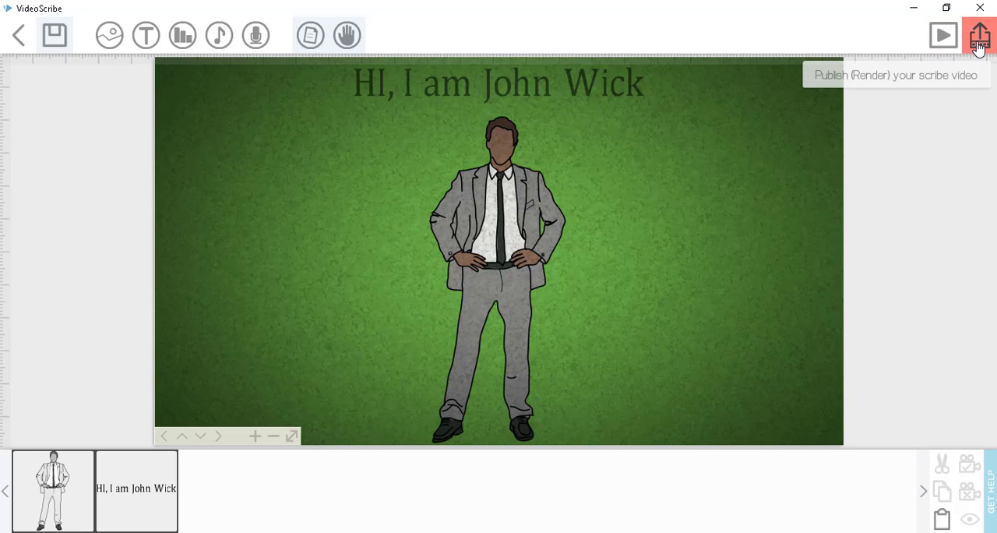
# - Start publishing the scribe as a local video file and name it sdsdf(untitled)
pyautogui.click(979, 43)
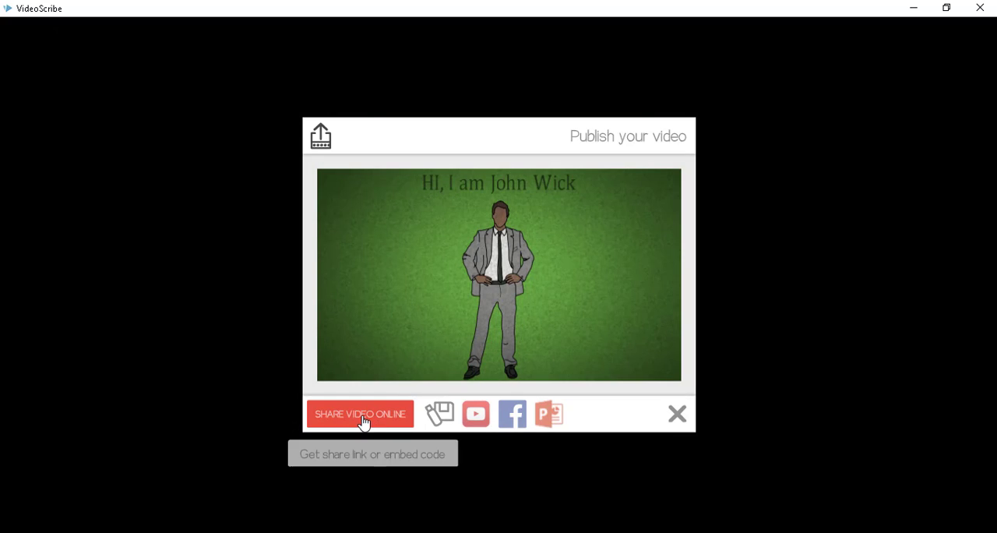
pyautogui.click(438, 418)
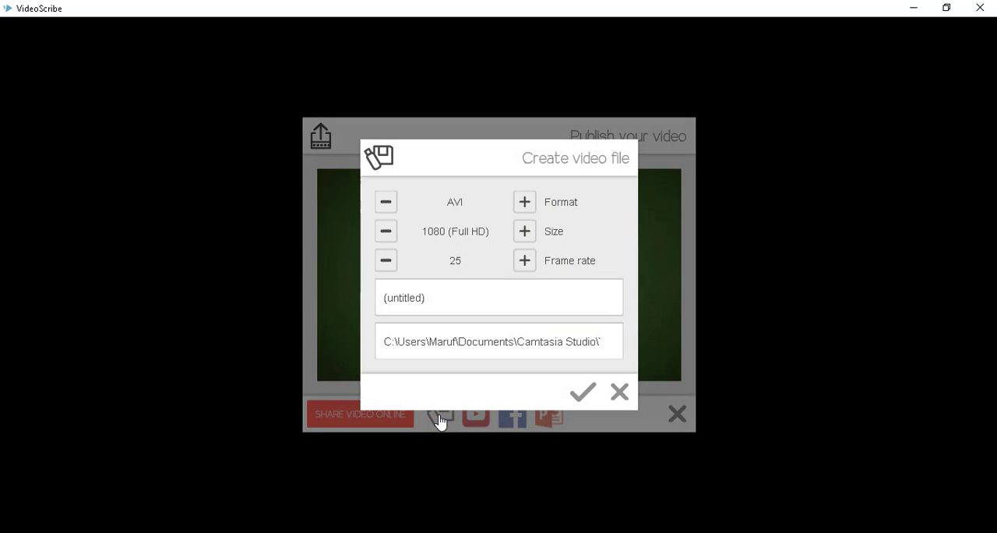
pyautogui.write('sdsdf')
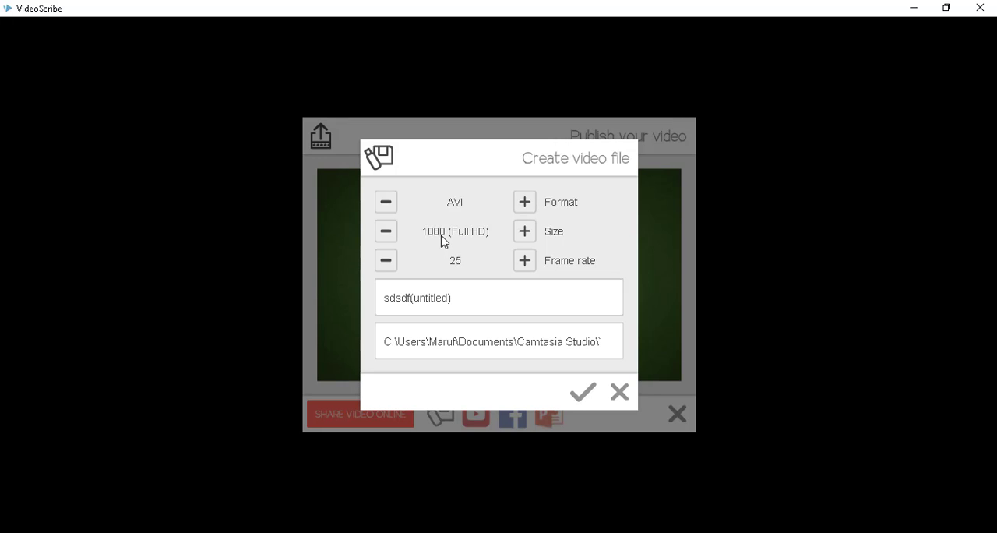
# - Try the available video sizes, settle on 1080 (Full HD), and raise the frame rate to 35
pyautogui.click(527, 234)
pyautogui.click(527, 235)
pyautogui.click(387, 234)
pyautogui.click(527, 233)
pyautogui.click(527, 233)
pyautogui.click(523, 265)
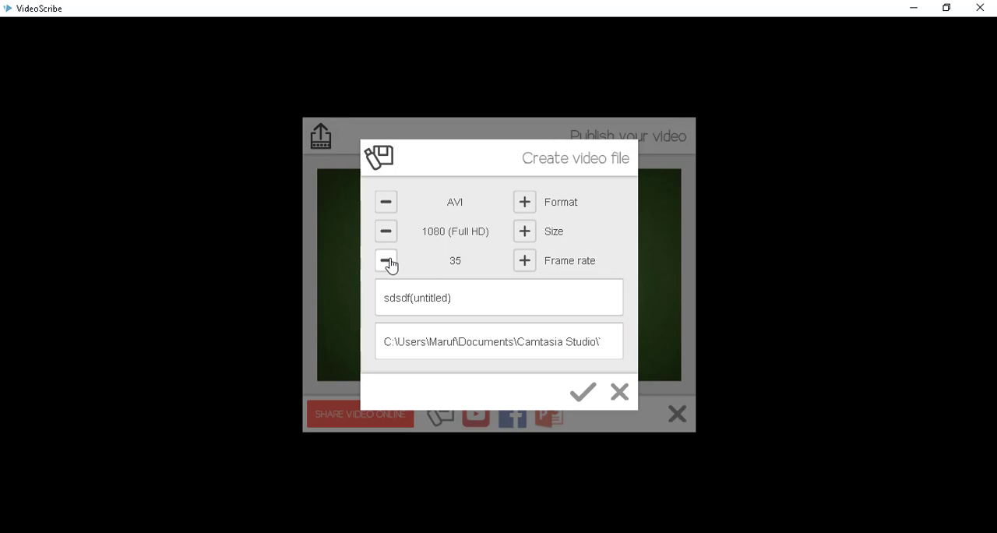